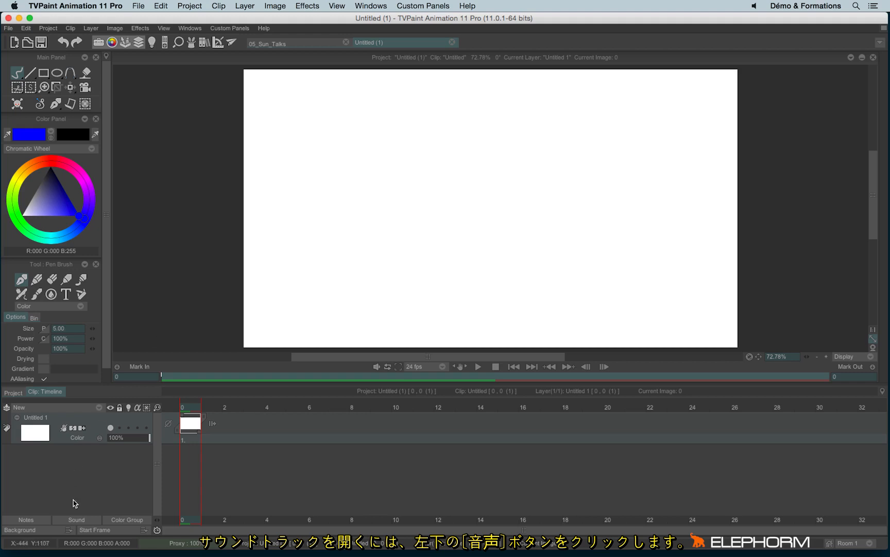
# - Show the clip's sound tracks and load 05_sound.wav from the Elephorm folder on the desktop
pyautogui.click(78, 520)
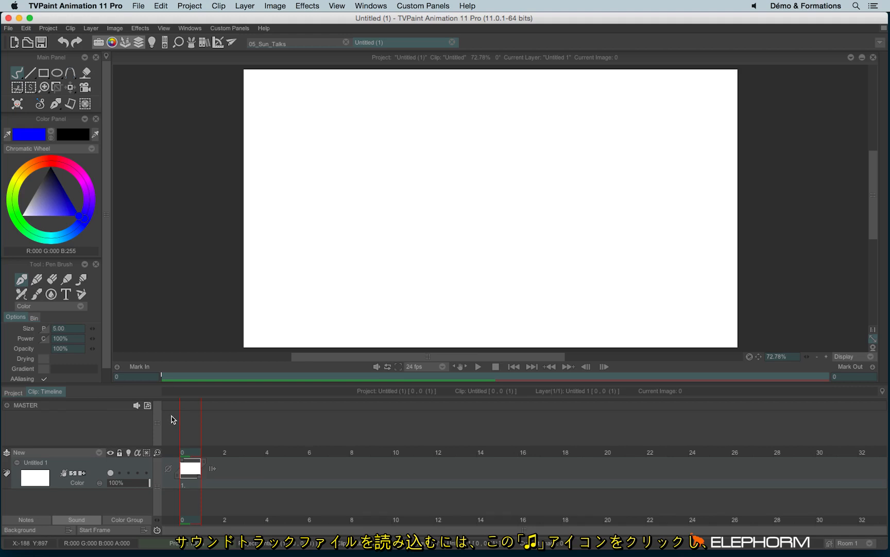
pyautogui.click(148, 407)
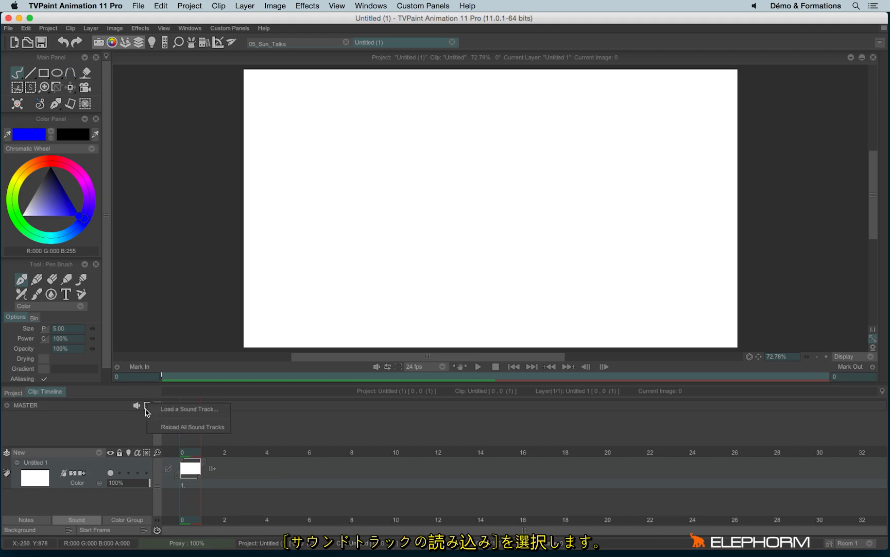
pyautogui.click(184, 409)
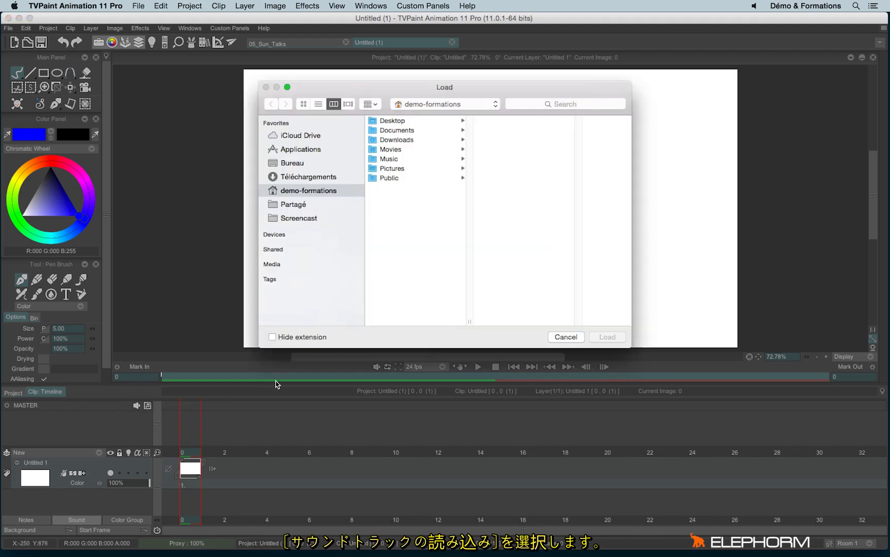
pyautogui.click(297, 166)
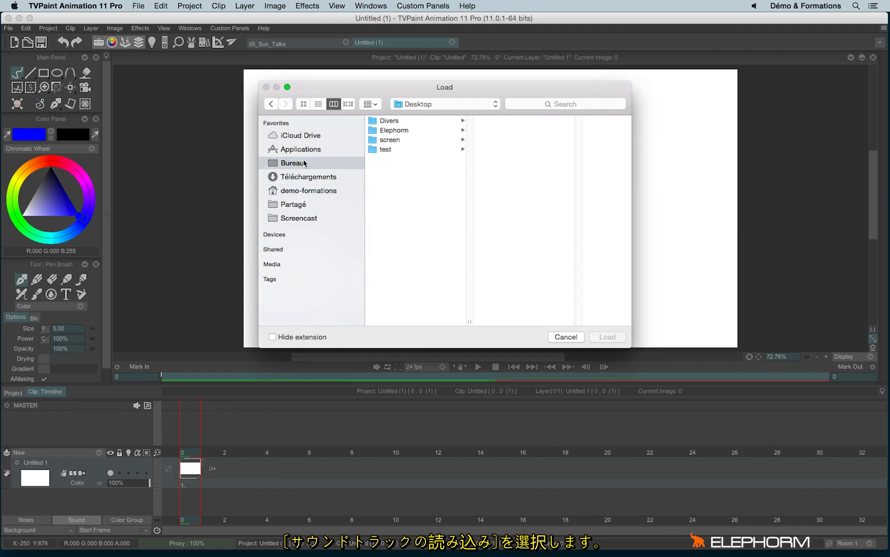
pyautogui.click(405, 131)
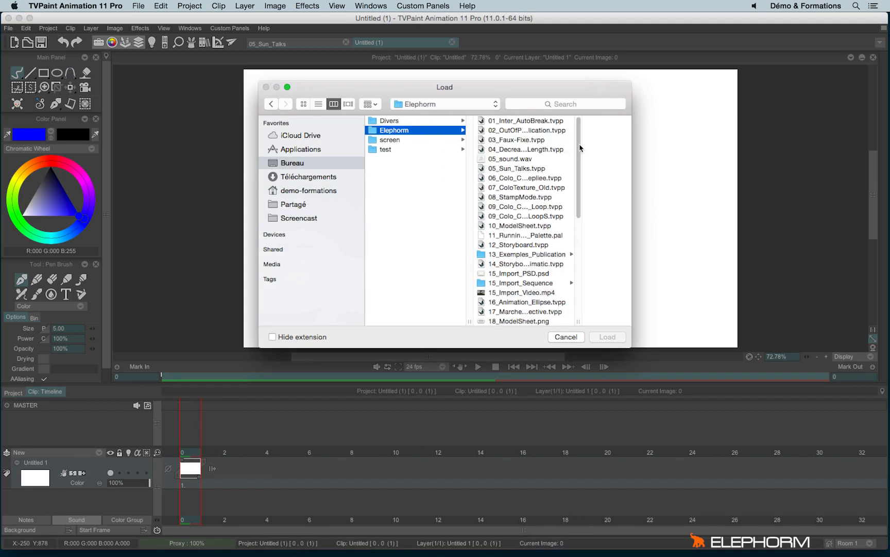
pyautogui.click(526, 160)
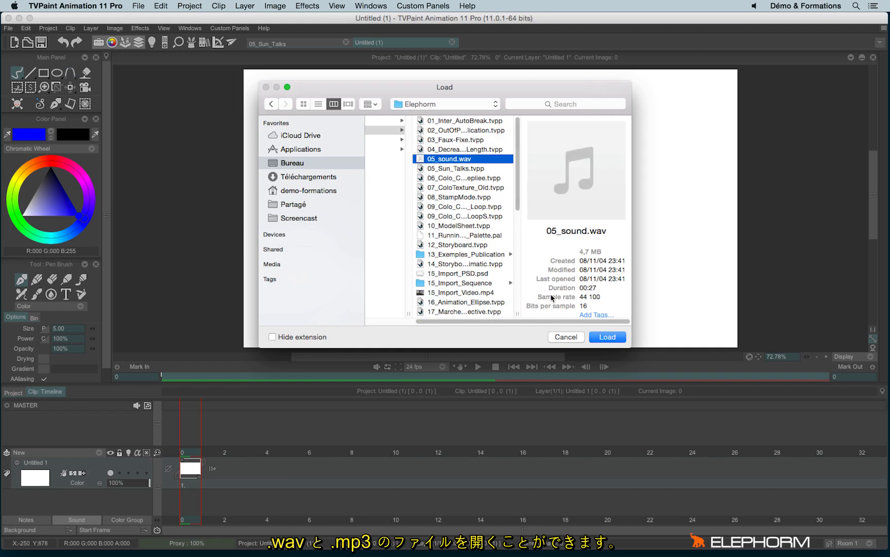
pyautogui.click(609, 337)
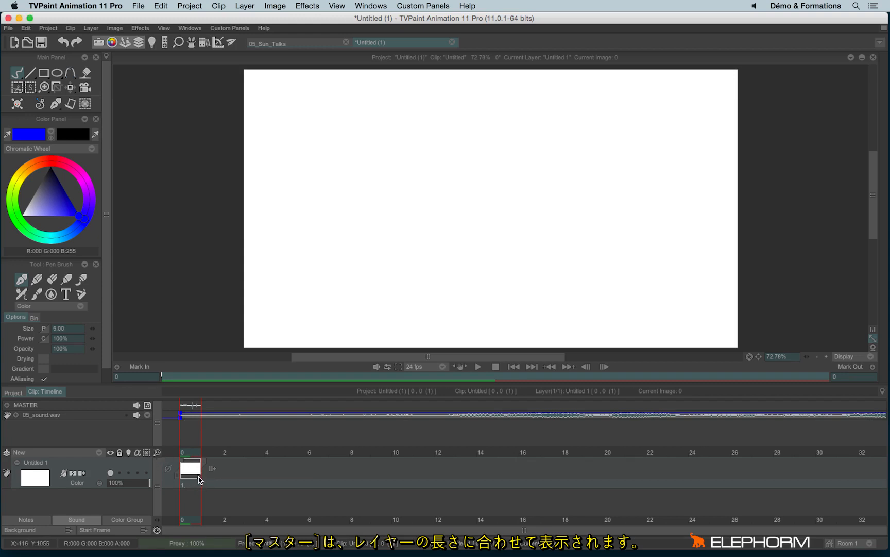
# - Extend the Untitled 1 layer to 32 frames and scrub its first frames to hear the sound
pyautogui.moveTo(199, 479); pyautogui.dragTo(855, 481)
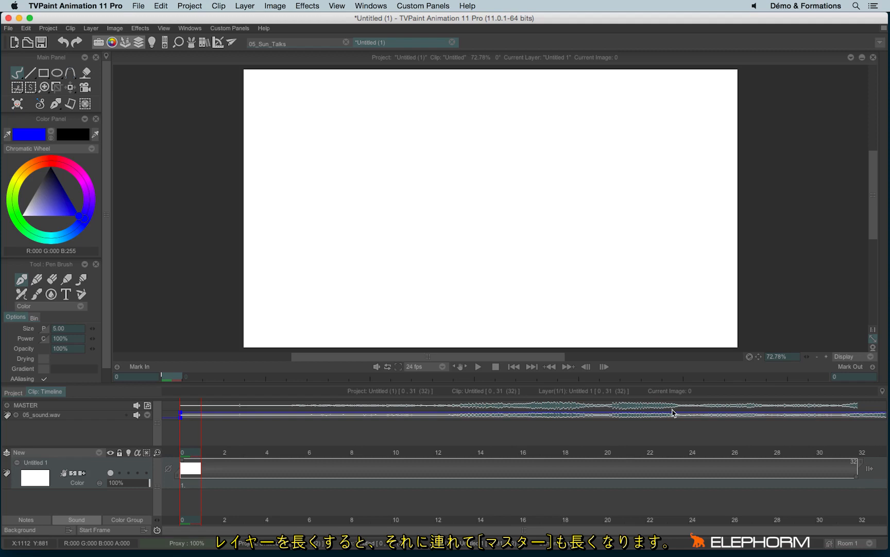
pyautogui.moveTo(195, 452)
pyautogui.mouseDown()
pyautogui.moveTo(531, 456)
pyautogui.moveTo(204, 467)
pyautogui.mouseUp()
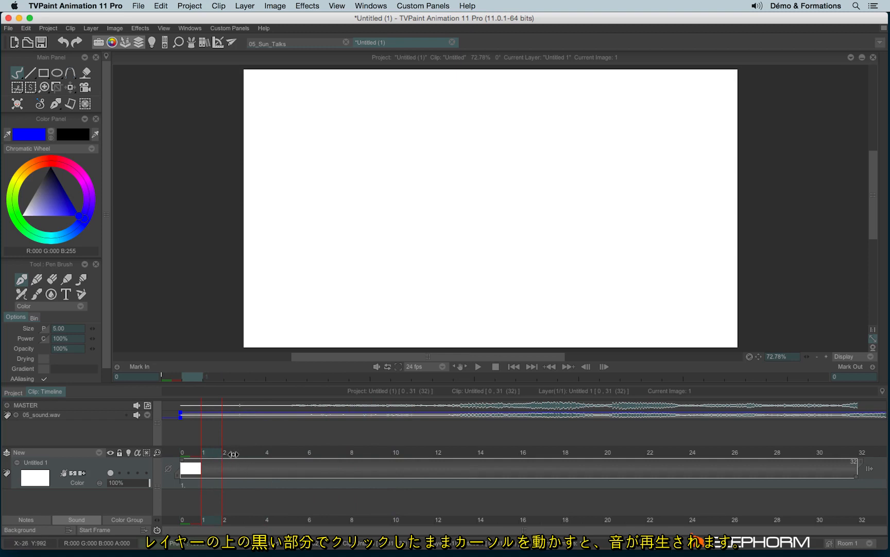
pyautogui.click(234, 455)
pyautogui.moveTo(234, 454)
pyautogui.mouseDown()
pyautogui.moveTo(527, 462)
pyautogui.moveTo(223, 455)
pyautogui.mouseUp()
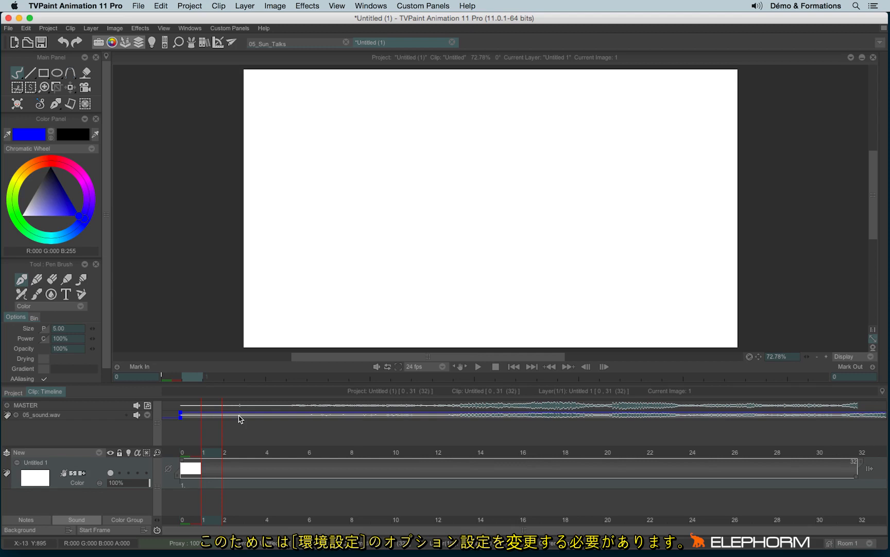
# - Set the Scrub Mode to Scrub in the sound preferences and apply the change
pyautogui.click(26, 28)
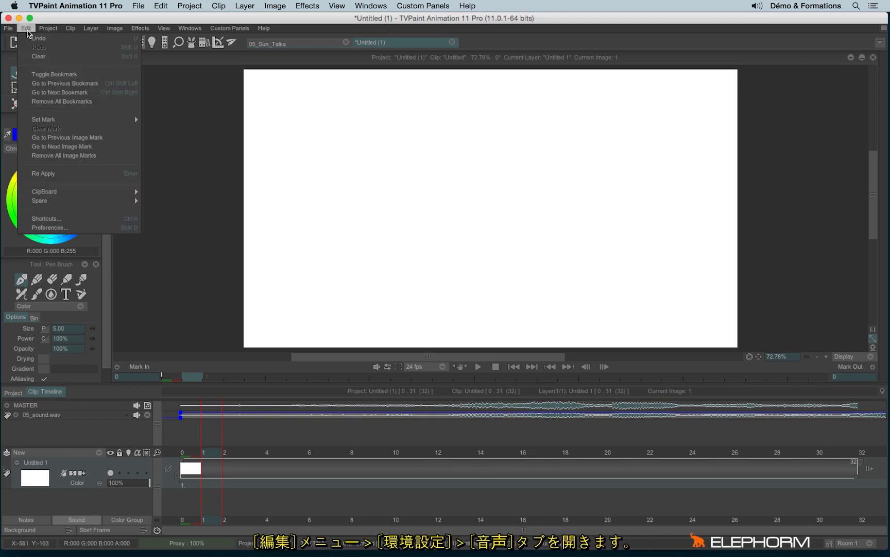
pyautogui.click(43, 228)
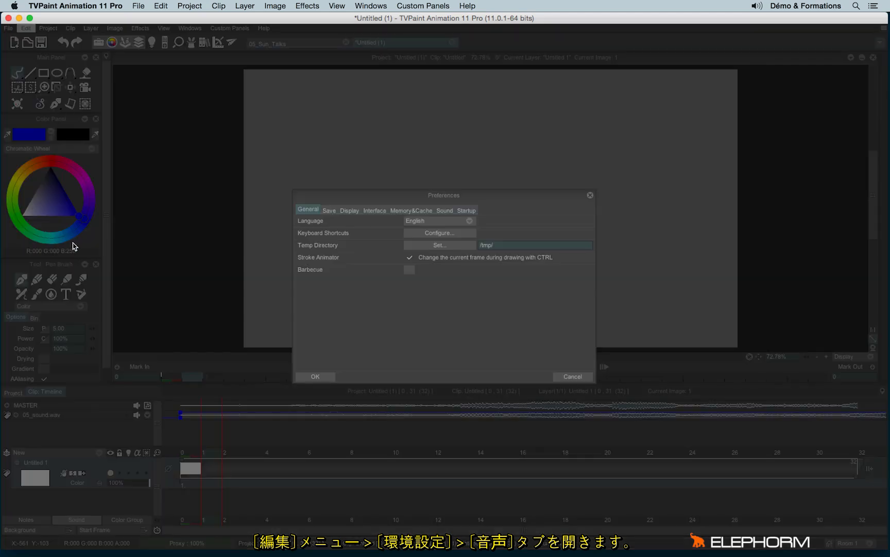
pyautogui.click(446, 211)
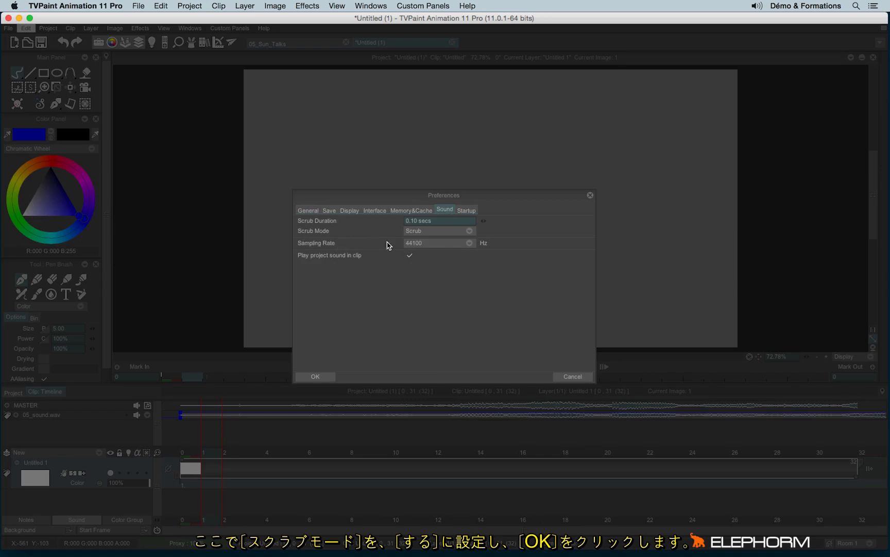
pyautogui.click(409, 233)
pyautogui.click(432, 252)
pyautogui.click(320, 376)
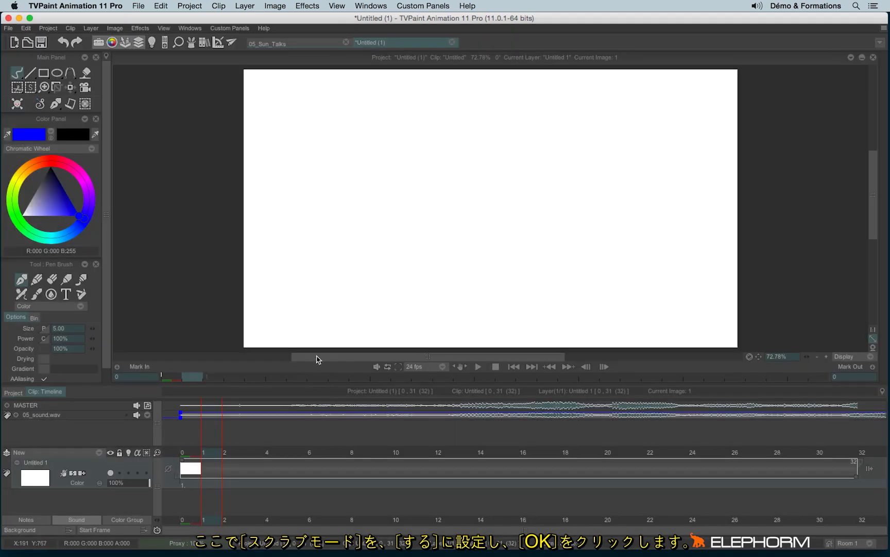
# - Advance frame by frame to about frame 10 and back to frame 2 to listen to the sound track
pyautogui.press('Right')
pyautogui.press('Right')
pyautogui.press('Right')
pyautogui.press('Right')
pyautogui.press('Right')
pyautogui.press('Right')
pyautogui.press('Right')
pyautogui.press('Right')
pyautogui.press('Right')
pyautogui.press('Right')
pyautogui.press('Right')
pyautogui.press('Right')
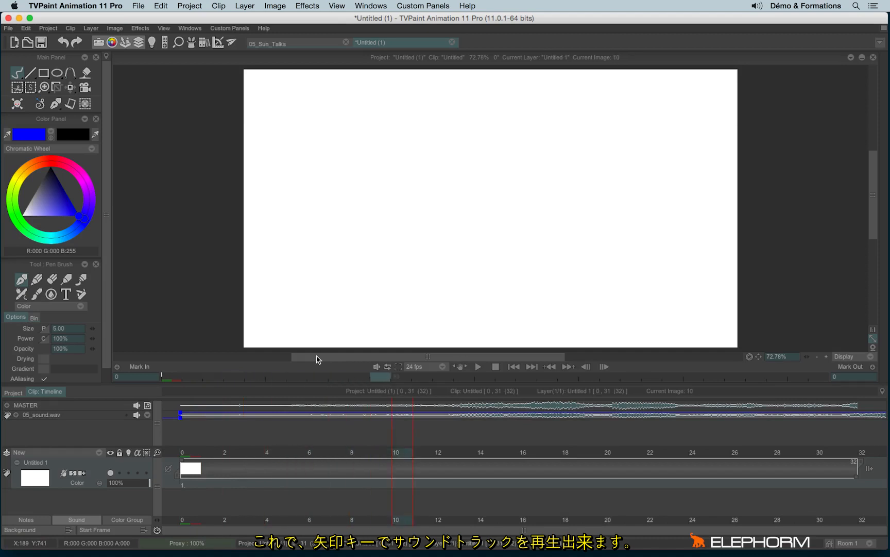
pyautogui.press('Left')
pyautogui.press('Left')
pyautogui.press('Left')
pyautogui.press('Left')
pyautogui.press('Left')
pyautogui.press('Left')
pyautogui.press('Left')
pyautogui.press('Left')
pyautogui.press('Left')
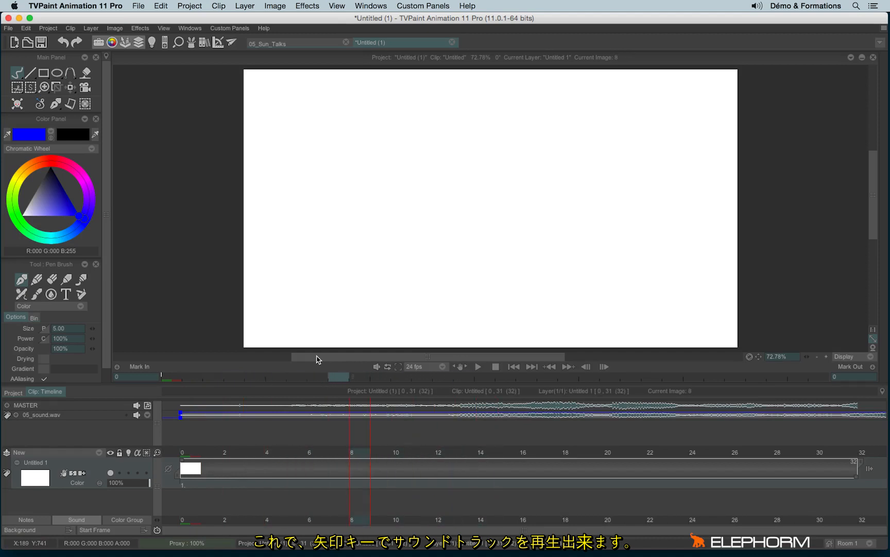
pyautogui.press('Left')
pyautogui.press('Left')
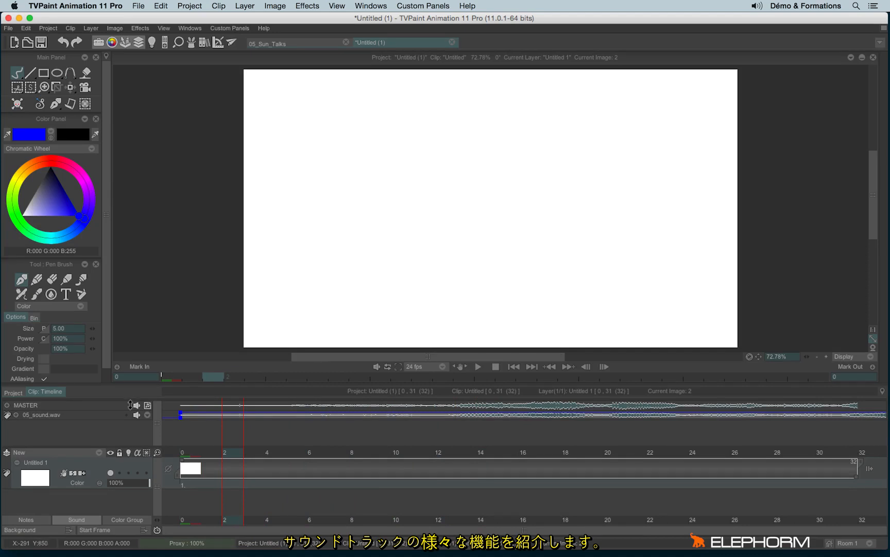
# - Enlarge the timeline area and expand the 05_sound.wav track vertically
pyautogui.moveTo(84, 386); pyautogui.dragTo(85, 354)
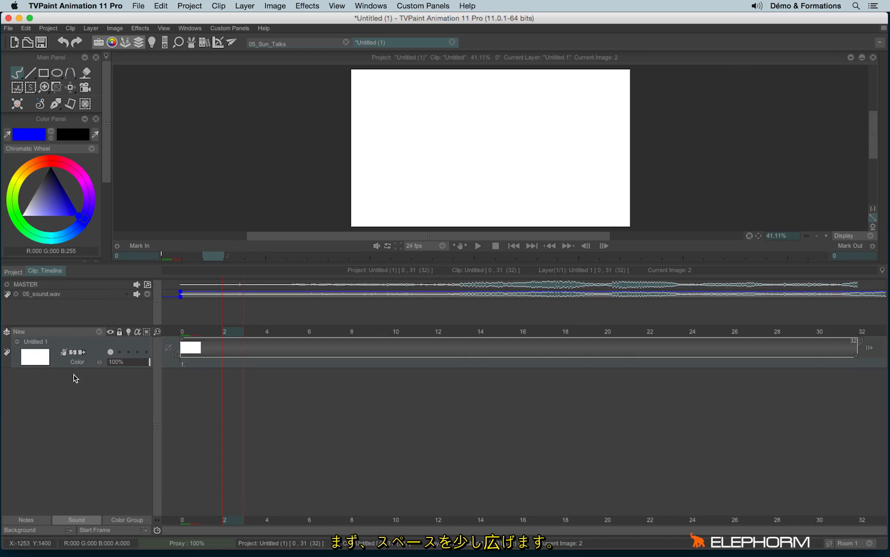
pyautogui.click(18, 294)
pyautogui.click(17, 294)
pyautogui.click(17, 294)
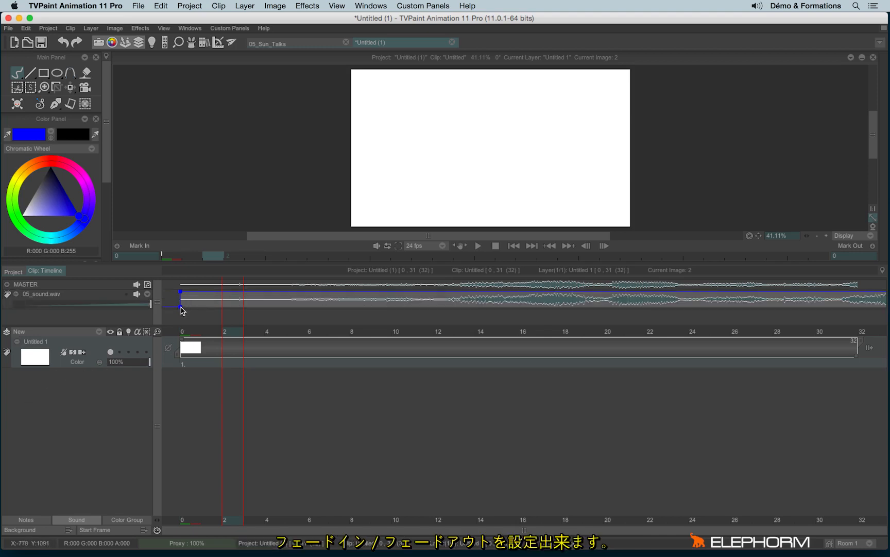
# - Trim the start of the 05_sound.wav track to about frame 15 and add a fade-in ending near frame 27
pyautogui.moveTo(181, 310); pyautogui.dragTo(609, 307)
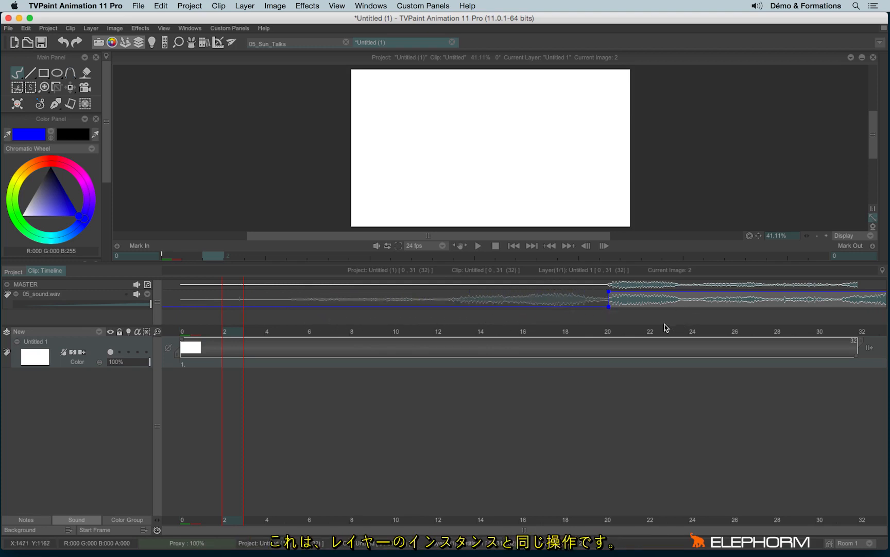
pyautogui.moveTo(608, 308); pyautogui.dragTo(509, 316)
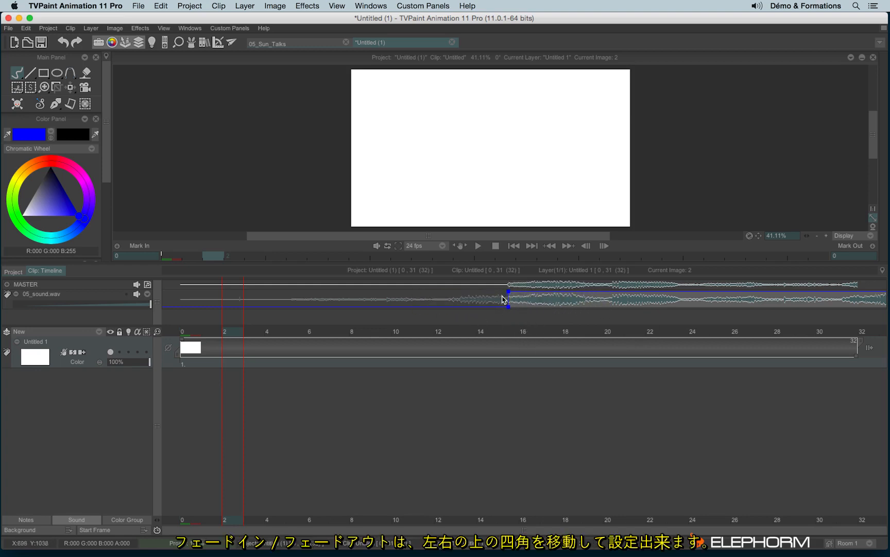
pyautogui.moveTo(509, 295); pyautogui.dragTo(752, 327)
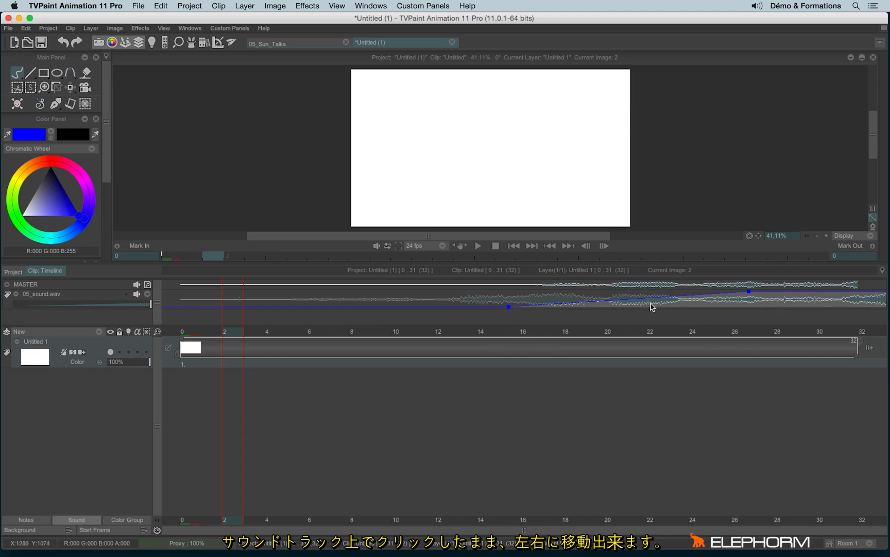
# - Slide the sound about 16 frames earlier in the timeline and scrub the opening frames to hear the fade-in
pyautogui.moveTo(835, 302); pyautogui.dragTo(497, 296)
pyautogui.moveTo(186, 331); pyautogui.dragTo(317, 335)
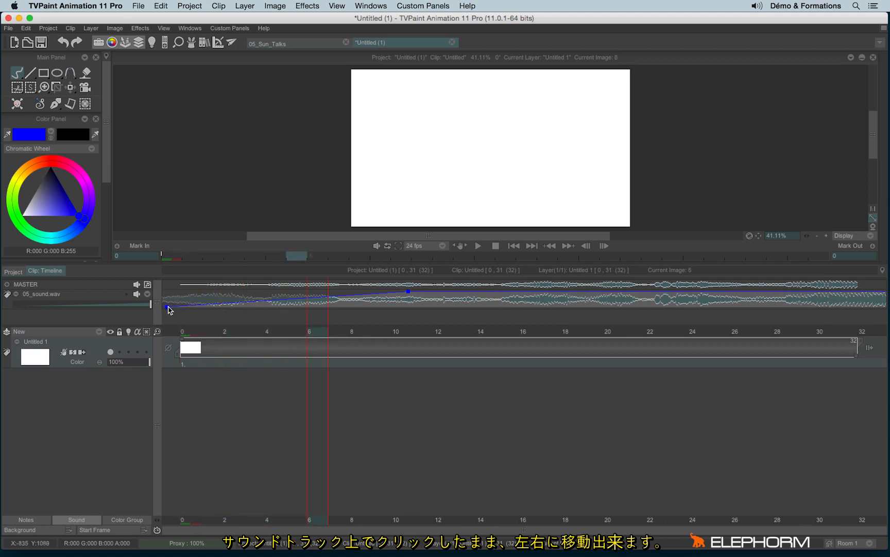
# - Start the sound at frame 0, stretch its fade-in to about frame 30, and scrub to frame 23 to hear it
pyautogui.moveTo(170, 308)
pyautogui.mouseDown()
pyautogui.moveTo(205, 309)
pyautogui.moveTo(188, 308)
pyautogui.mouseUp()
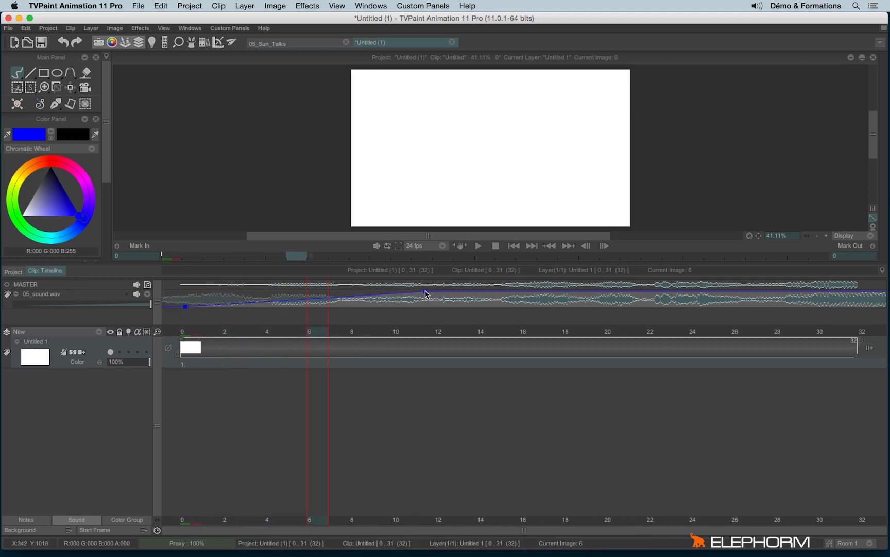
pyautogui.moveTo(426, 291); pyautogui.dragTo(820, 292)
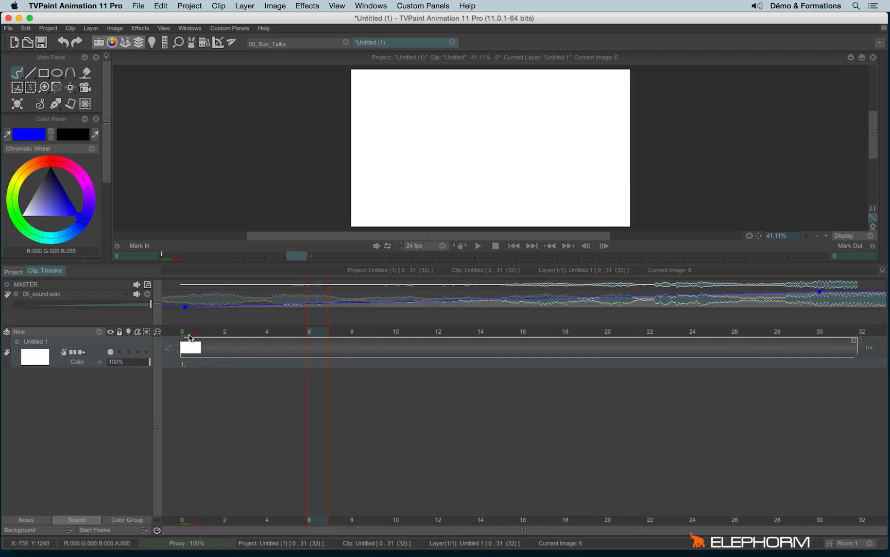
pyautogui.moveTo(190, 337); pyautogui.dragTo(680, 348)
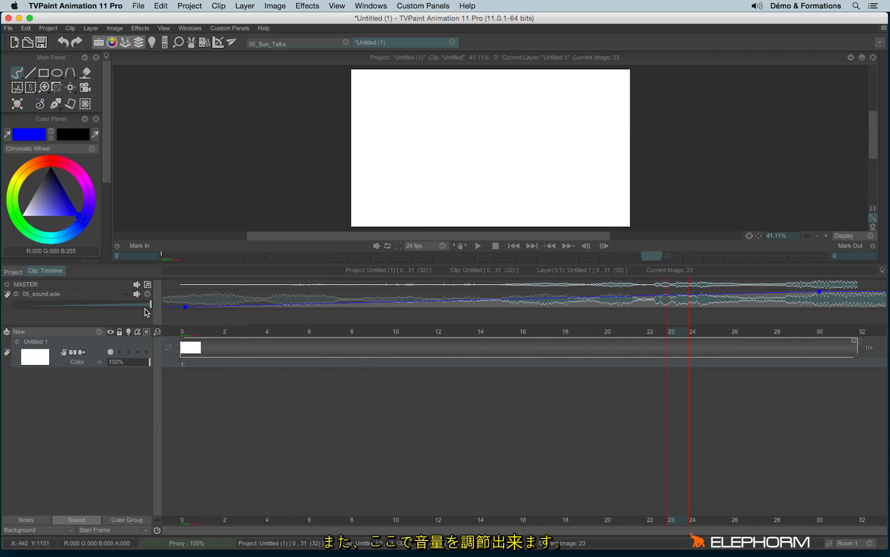
# - Lower the 05_sound.wav track's volume slightly and lengthen the Untitled 1 layer to 126 frames
pyautogui.moveTo(150, 304)
pyautogui.mouseDown()
pyautogui.moveTo(56, 308)
pyautogui.moveTo(147, 308)
pyautogui.moveTo(153, 320)
pyautogui.mouseUp()
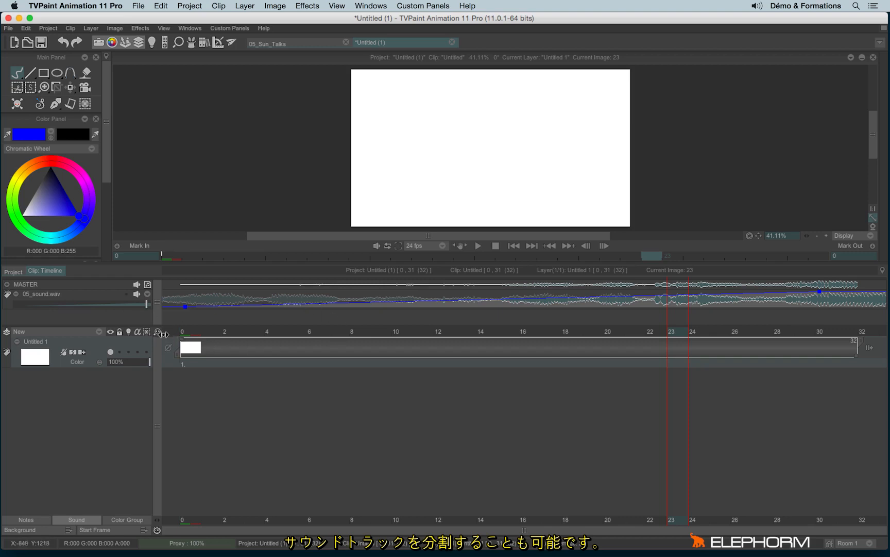
pyautogui.click(156, 333)
pyautogui.moveTo(154, 332); pyautogui.dragTo(128, 335)
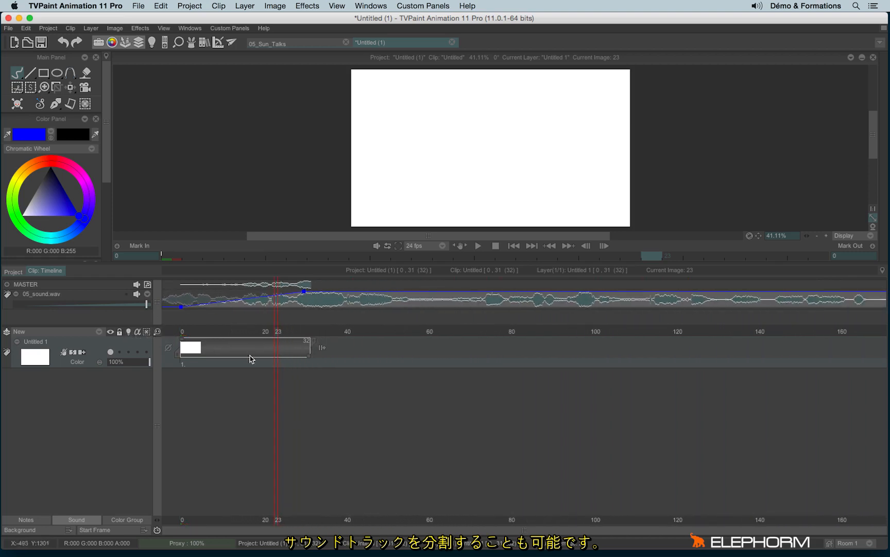
pyautogui.moveTo(310, 357); pyautogui.dragTo(696, 355)
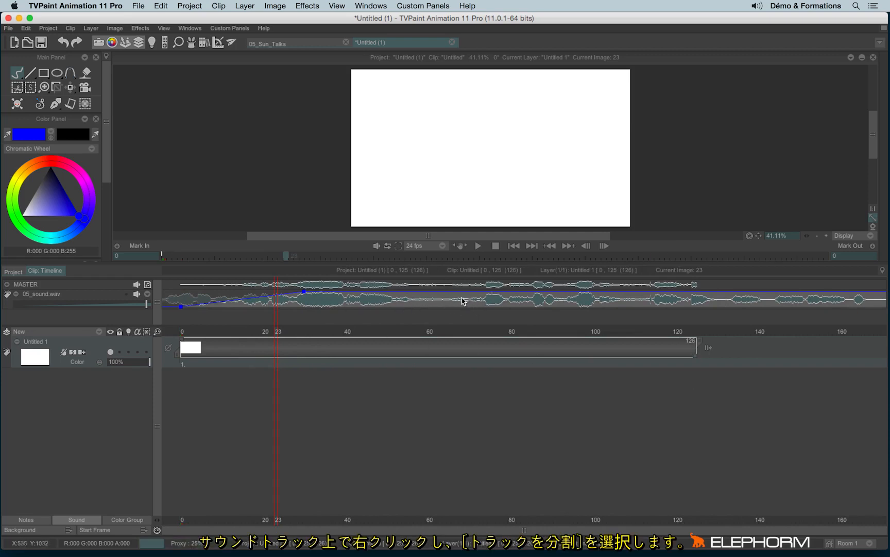
# - Split the sound track at about frame 63 and fade out the first part from about frame 46 to frame 54
pyautogui.rightClick(440, 301)
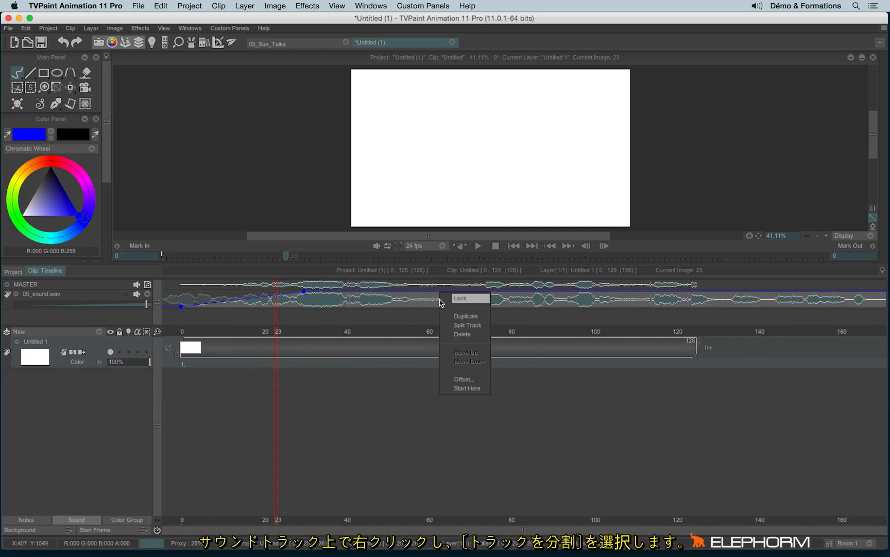
pyautogui.click(477, 327)
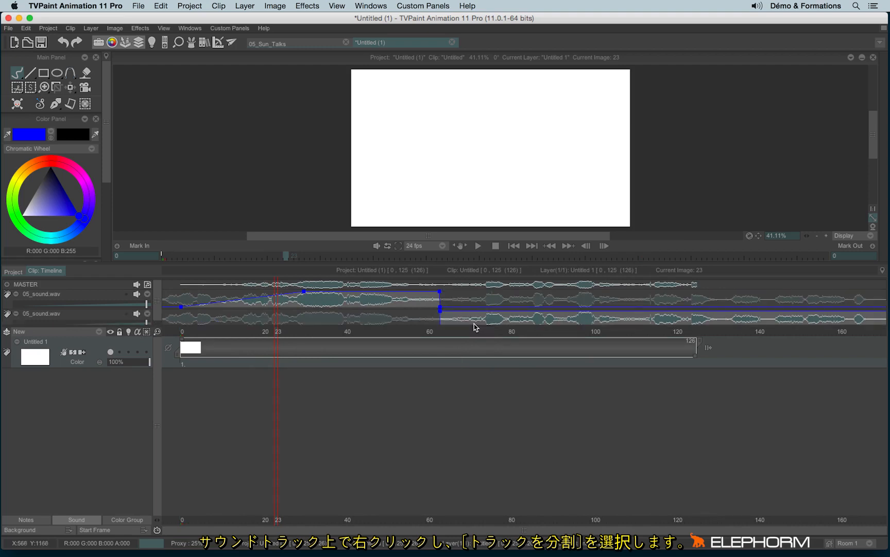
pyautogui.moveTo(439, 309); pyautogui.dragTo(425, 308)
pyautogui.moveTo(404, 292); pyautogui.dragTo(372, 291)
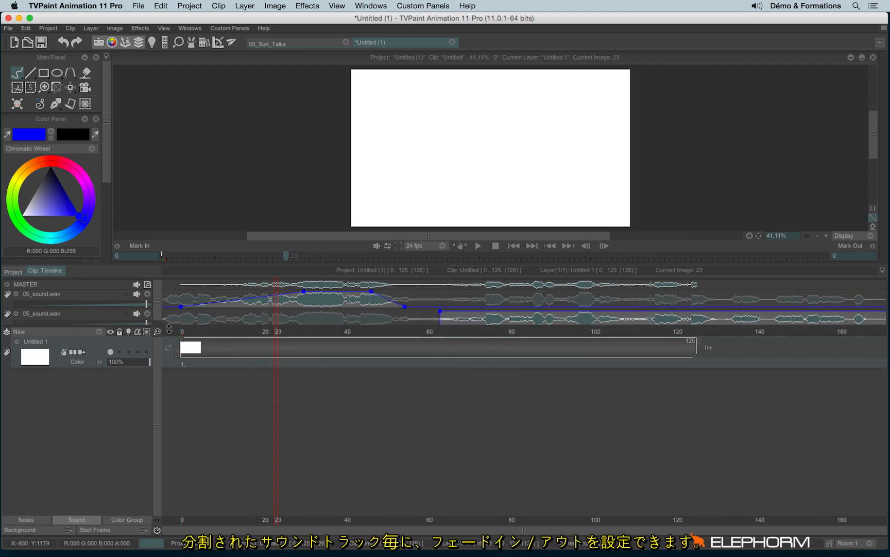
# - Give the second sound part a fade-in from about frame 63 to frame 76, then collapse its track
pyautogui.moveTo(168, 330); pyautogui.dragTo(170, 362)
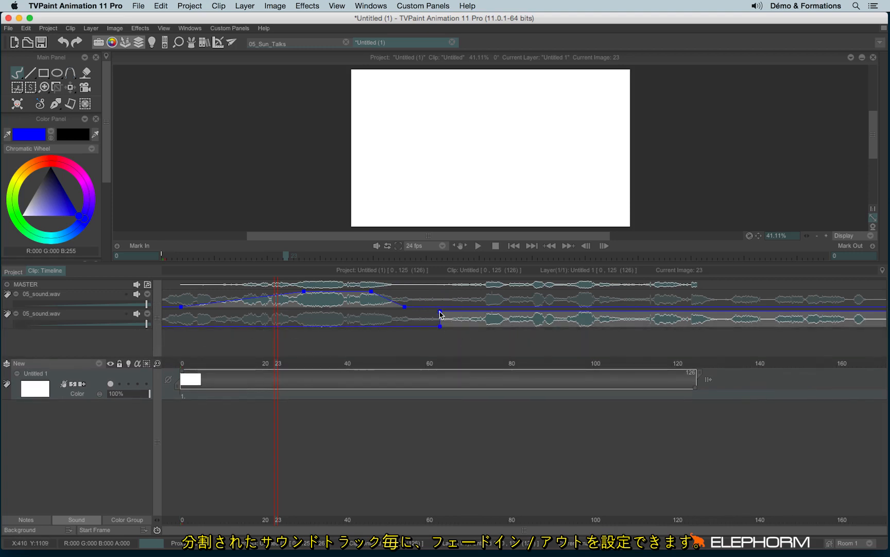
pyautogui.moveTo(440, 312); pyautogui.dragTo(493, 311)
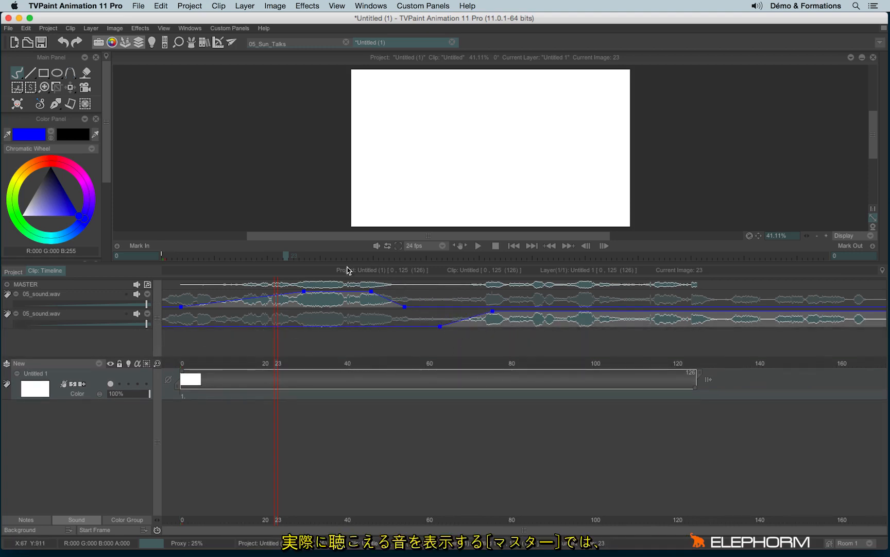
pyautogui.click(16, 314)
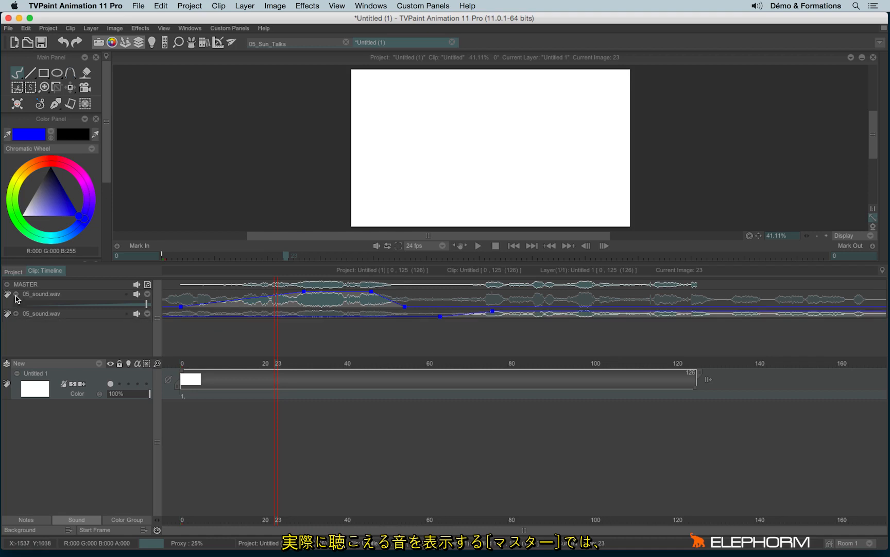
# - Collapse the first 05_sound.wav track, expand the MASTER track instead and scrub to frame 57
pyautogui.click(16, 293)
pyautogui.click(7, 284)
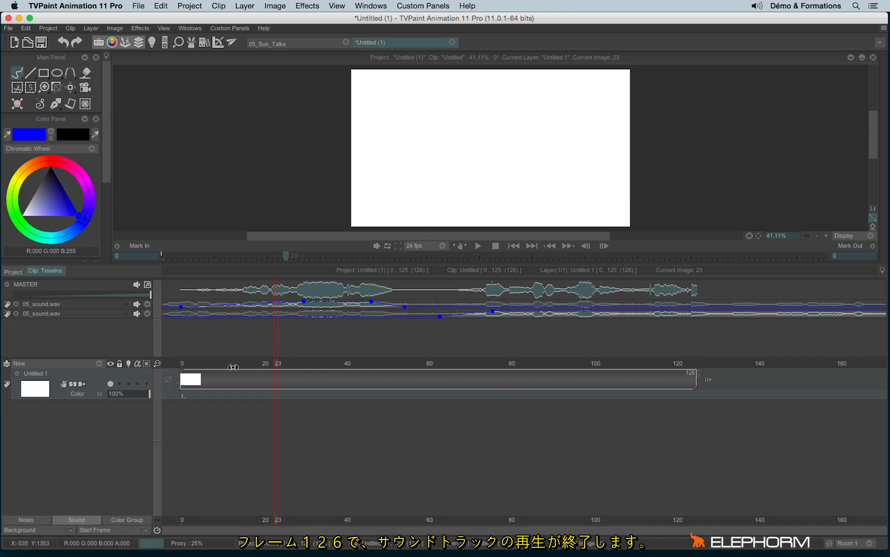
pyautogui.moveTo(276, 363); pyautogui.dragTo(416, 377)
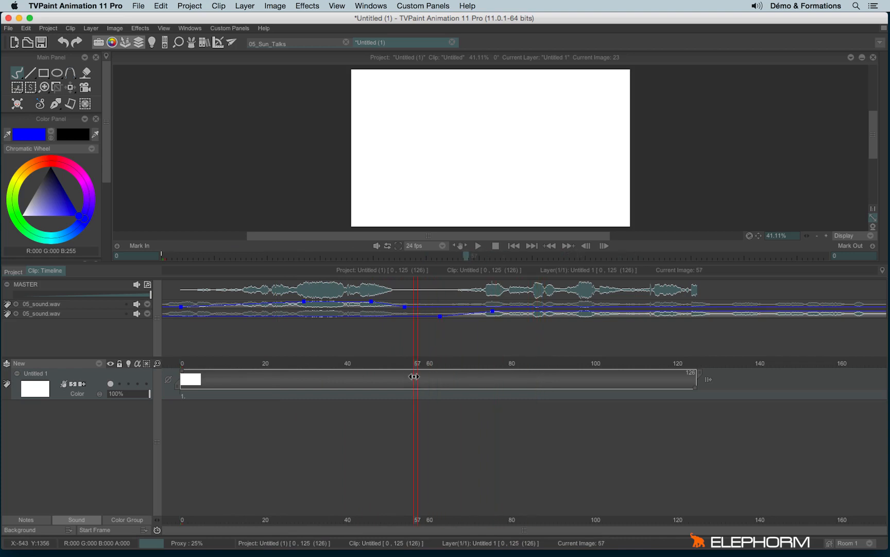
# - Try muting and unmuting each of the two 05_sound.wav tracks
pyautogui.click(137, 305)
pyautogui.click(137, 305)
pyautogui.click(137, 305)
pyautogui.click(136, 305)
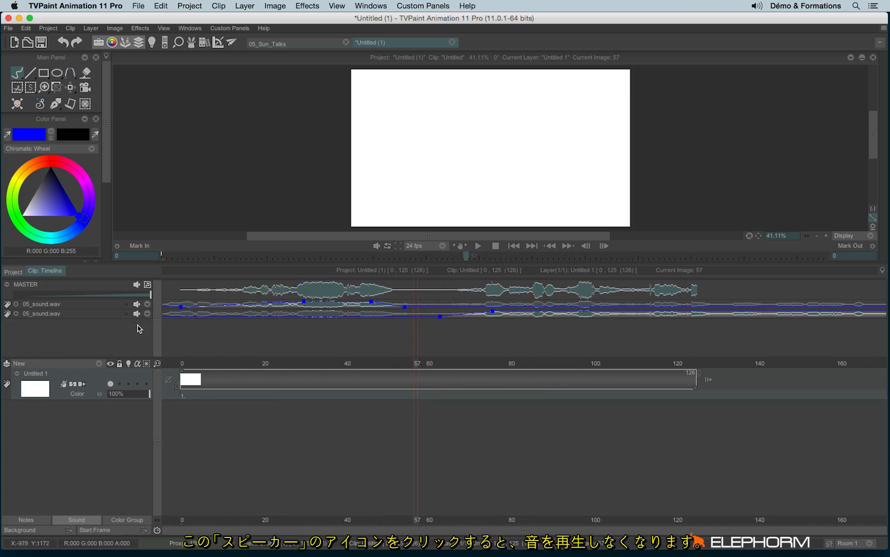
pyautogui.click(137, 314)
pyautogui.click(137, 313)
pyautogui.click(136, 305)
pyautogui.click(136, 304)
# - Try muting and unmuting the MASTER sound track
pyautogui.click(137, 284)
pyautogui.click(137, 285)
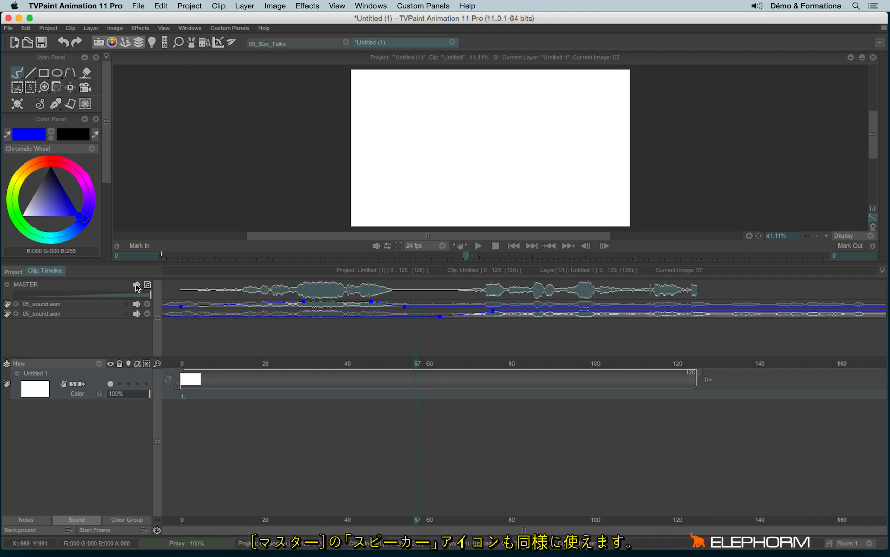
pyautogui.click(137, 285)
pyautogui.click(137, 285)
pyautogui.click(137, 285)
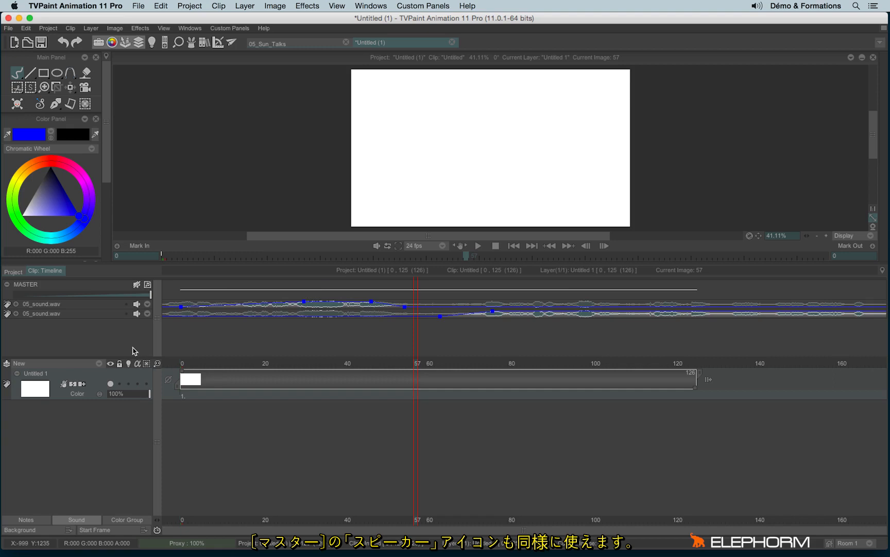
pyautogui.click(136, 285)
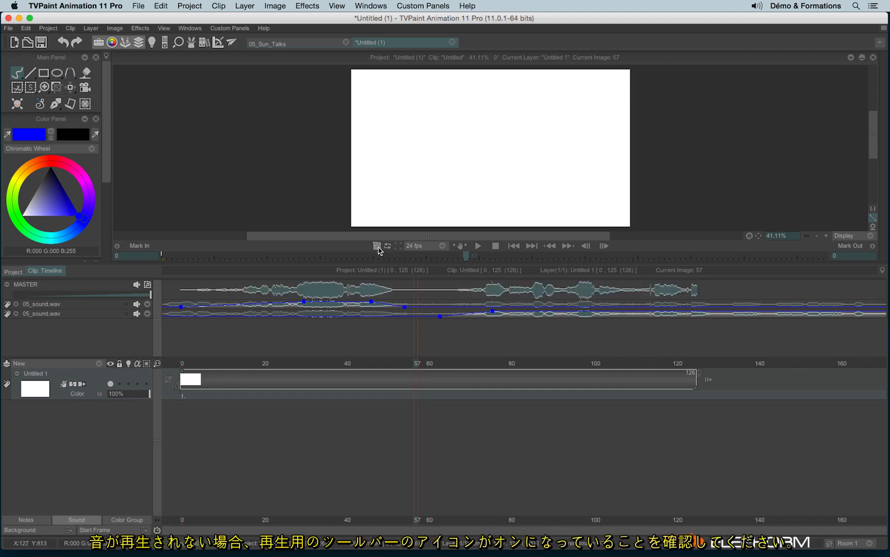
# - Check the computer's sound output by muting and unmuting it
pyautogui.press('XF86AudioMute')
pyautogui.press('XF86AudioMute')
pyautogui.press('XF86AudioMute')
pyautogui.press('XF86AudioMute')
pyautogui.press('XF86AudioMute')
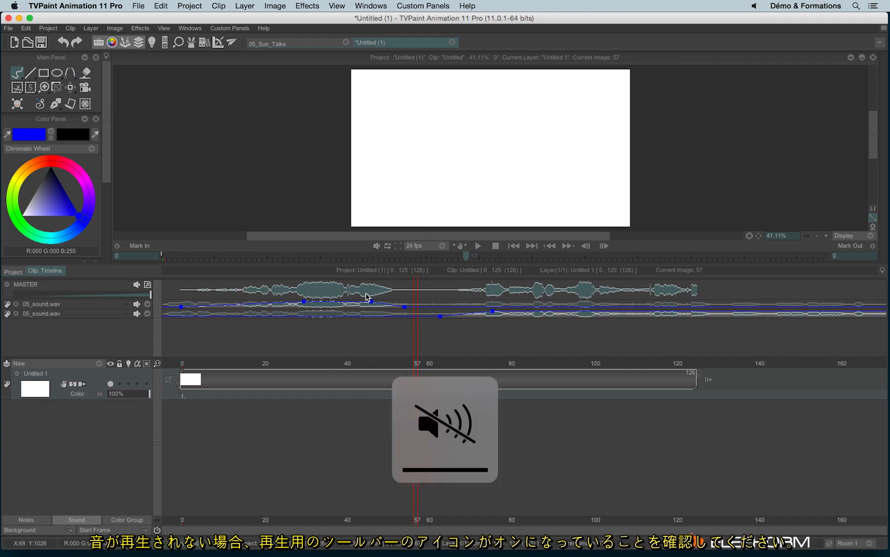
pyautogui.press('XF86AudioMute')
pyautogui.press('XF86AudioMute')
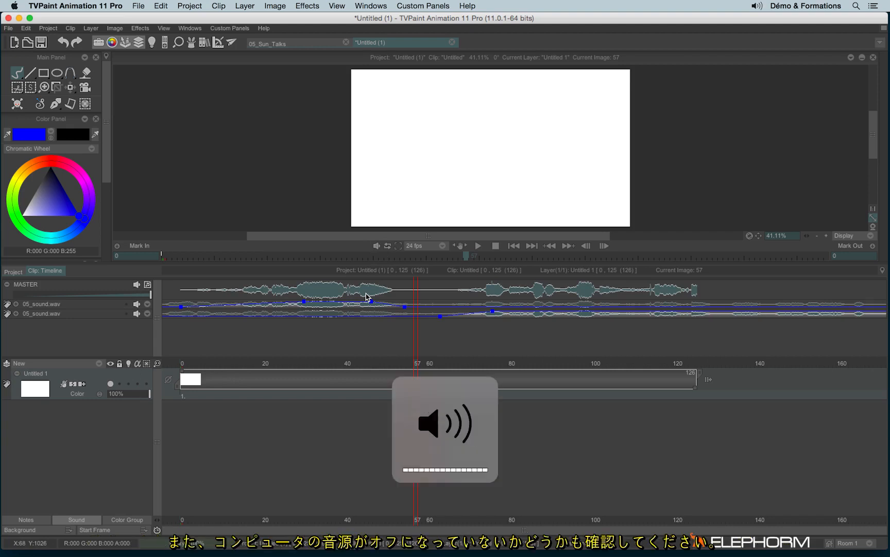
pyautogui.press('XF86AudioMute')
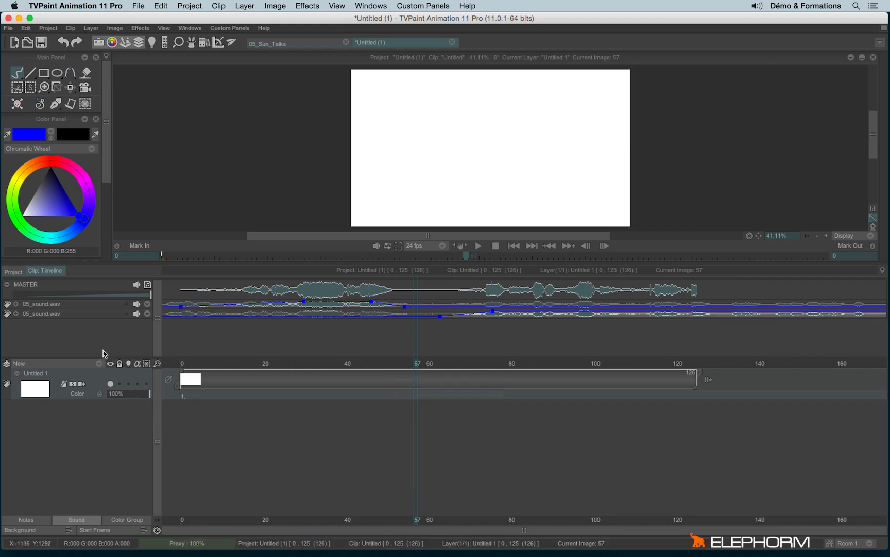
# - Expand the sound tracks and assign the Rouge colour group to the first 05_sound.wav track and the Untitled 1 layer
pyautogui.click(15, 305)
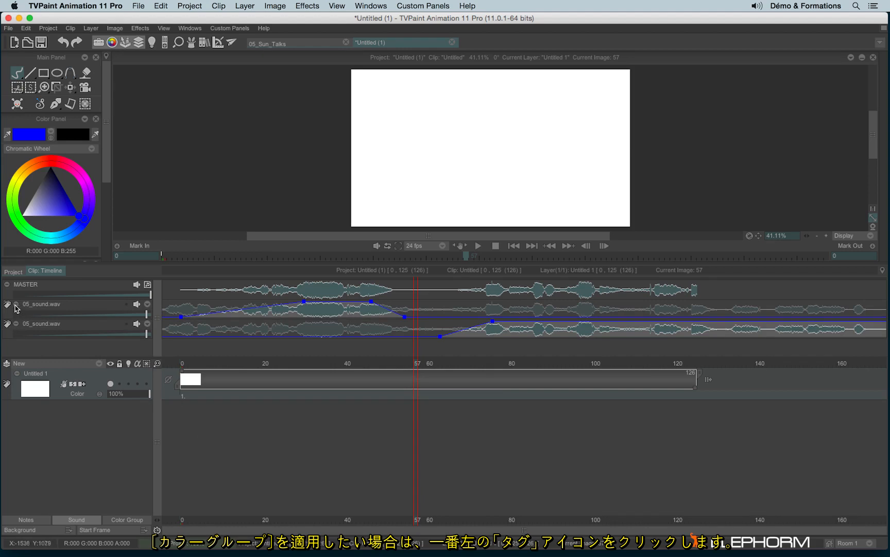
pyautogui.click(8, 307)
pyautogui.click(30, 317)
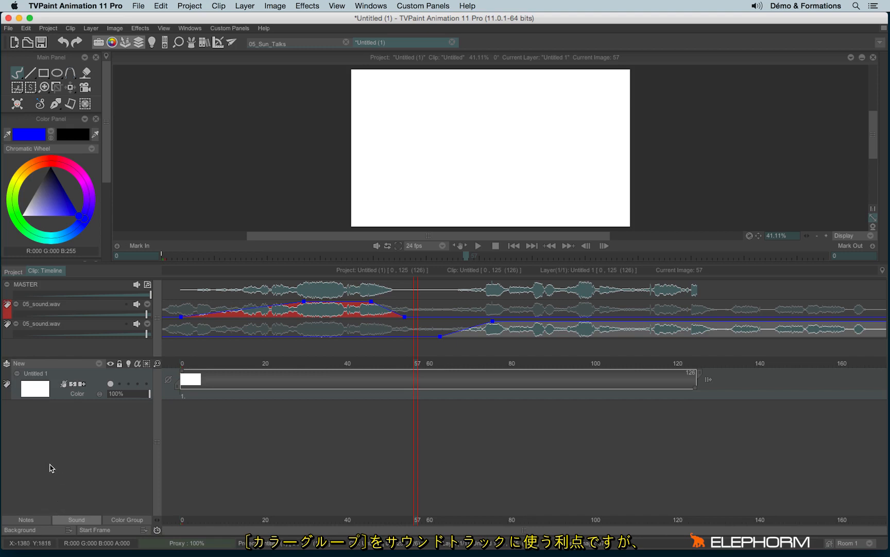
pyautogui.click(7, 384)
pyautogui.click(18, 394)
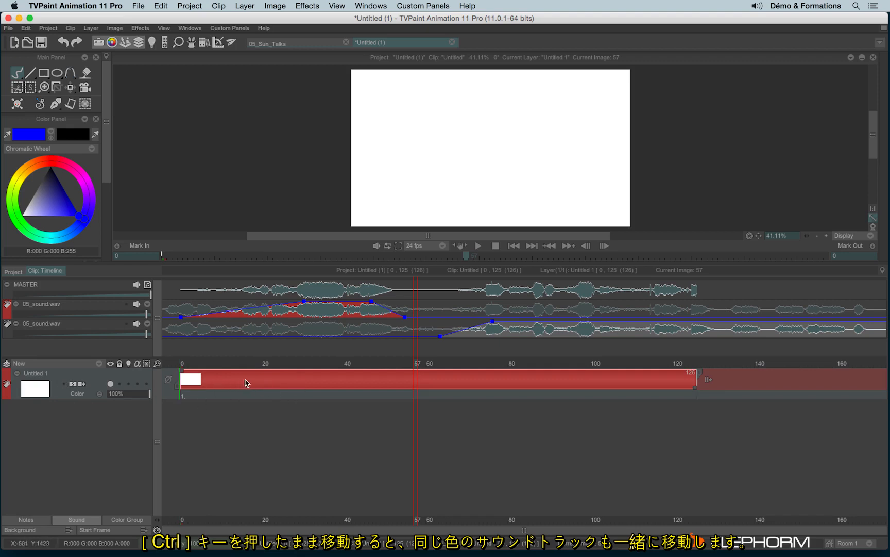
# - Move the Untitled 1 layer along the timeline together with its same-coloured sound track, and return its start to frame 0
pyautogui.moveTo(262, 381); pyautogui.dragTo(366, 392)
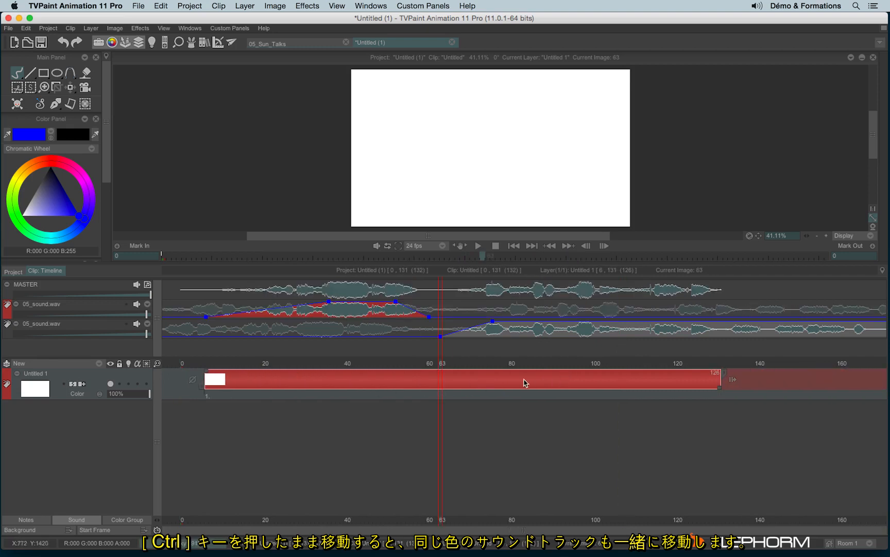
pyautogui.moveTo(535, 382); pyautogui.dragTo(501, 387)
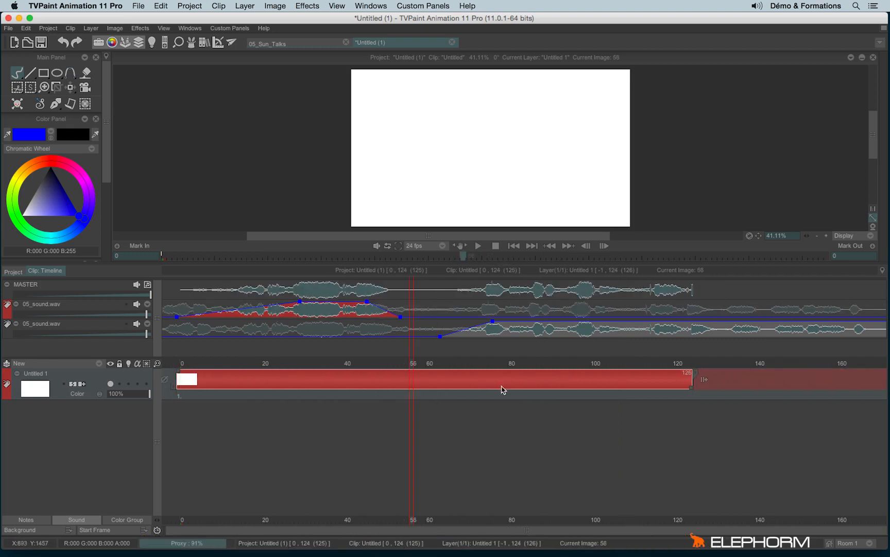
pyautogui.moveTo(272, 381); pyautogui.dragTo(276, 383)
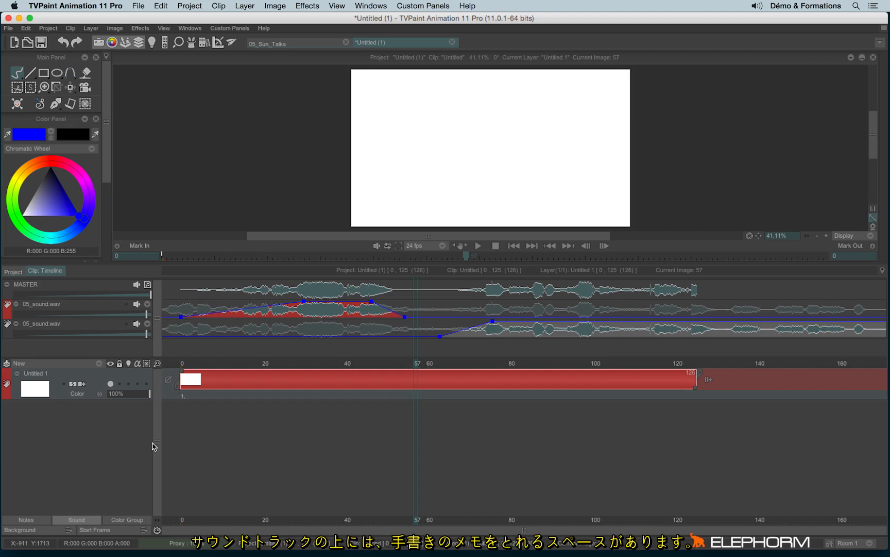
# - Show the notes area of the timeline and handwrite a looping scribble and the word Hello in blue
pyautogui.click(26, 520)
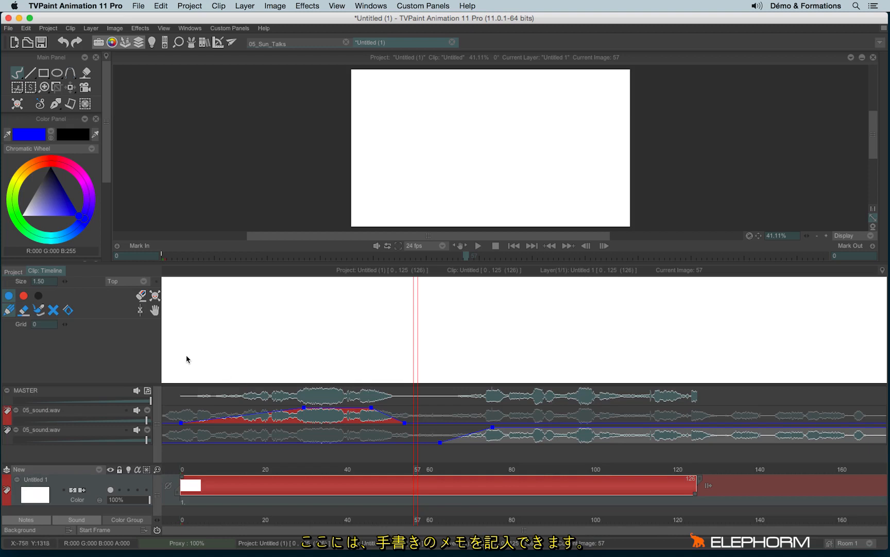
pyautogui.moveTo(185, 357)
pyautogui.mouseDown()
pyautogui.moveTo(304, 356)
pyautogui.moveTo(340, 345)
pyautogui.moveTo(355, 356)
pyautogui.moveTo(452, 354)
pyautogui.mouseUp()
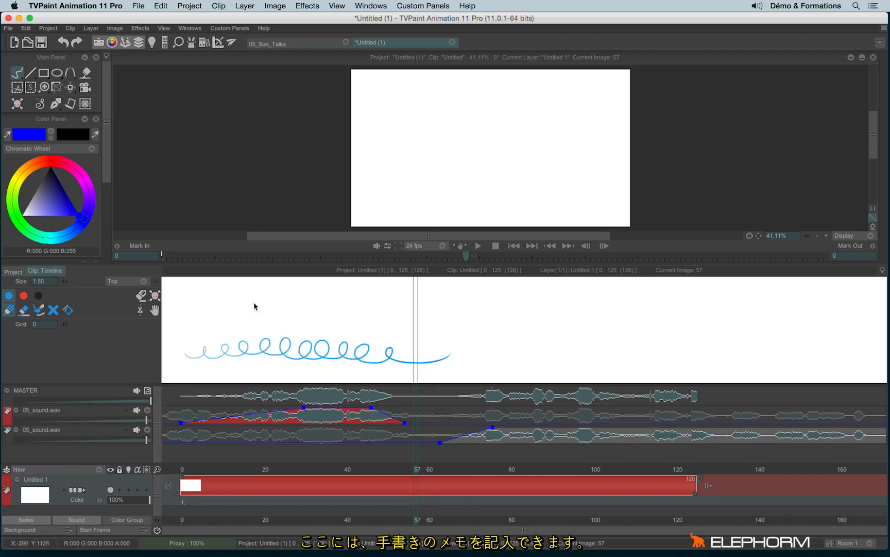
pyautogui.moveTo(258, 298)
pyautogui.mouseDown()
pyautogui.moveTo(287, 287)
pyautogui.moveTo(301, 305)
pyautogui.moveTo(430, 312)
pyautogui.mouseUp()
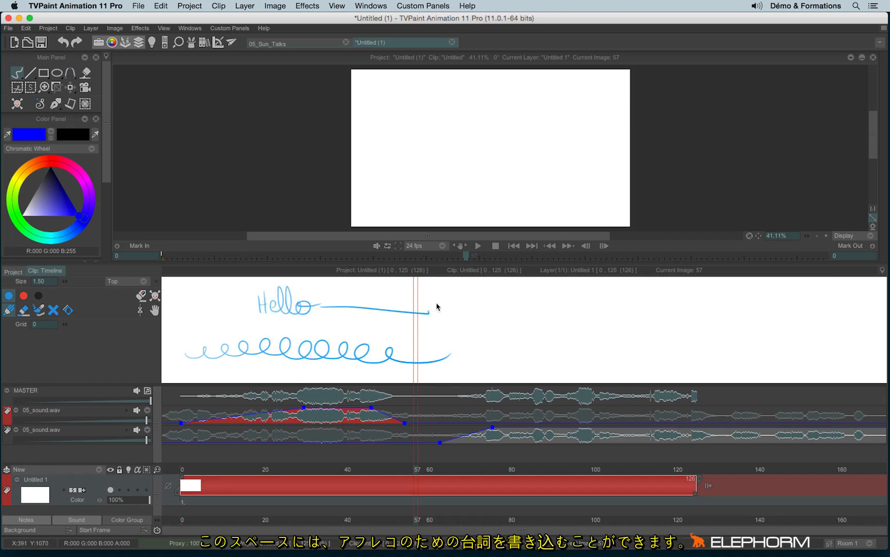
# - Undo the handwritten blue notes while keeping the Untitled 1 layer starting at frame 0
pyautogui.press('super+z')
pyautogui.press('super+z')
pyautogui.press('super+z')
pyautogui.press('super+z')
pyautogui.press('super+z')
pyautogui.press('super+z')
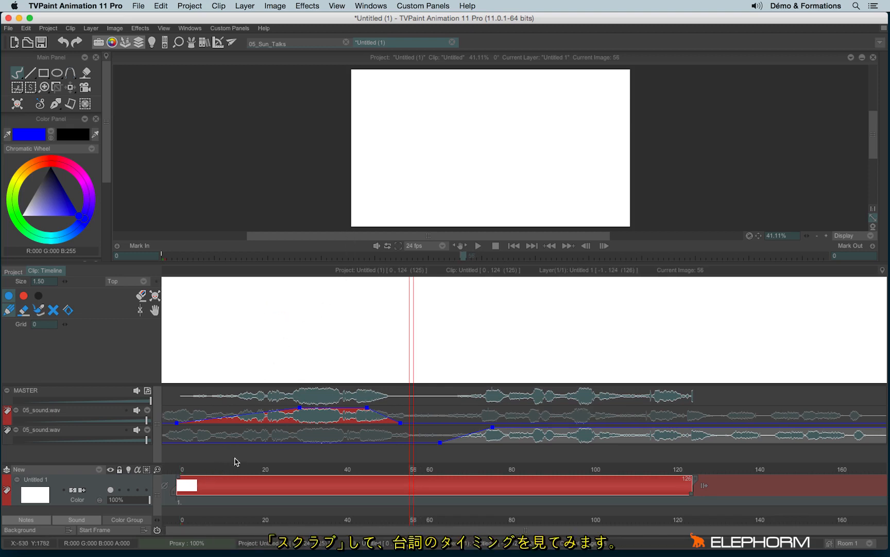
pyautogui.press('super+shift+z')
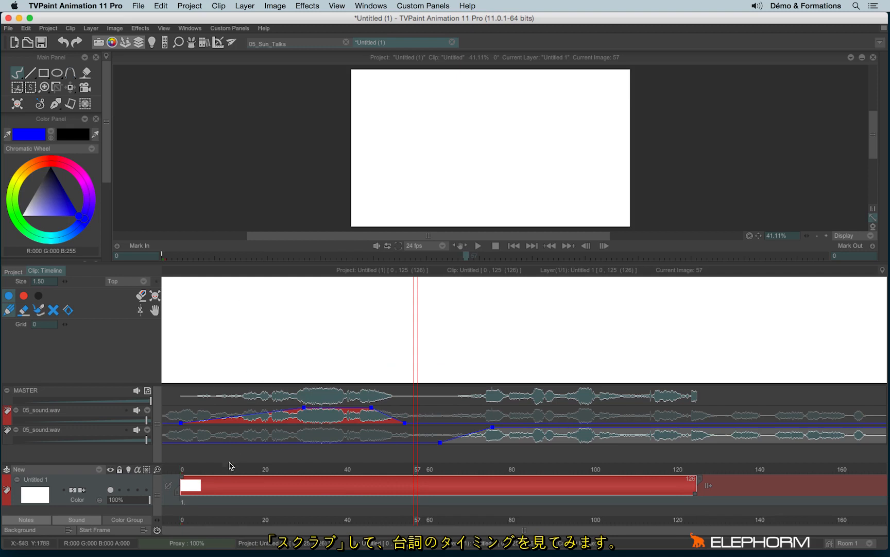
# - Scrub from about frame 19 to frame 30 and handwrite "come" in blue at about frames 22 to 31
pyautogui.click(261, 470)
pyautogui.moveTo(254, 340); pyautogui.dragTo(310, 337)
pyautogui.press('Right')
pyautogui.press('Right')
pyautogui.press('Right')
pyautogui.press('Right')
pyautogui.press('Right')
pyautogui.press('Right')
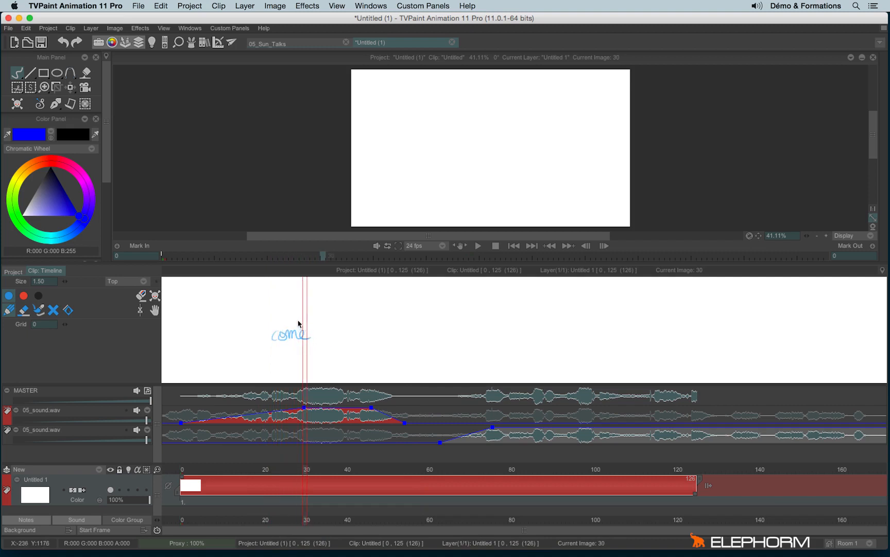
# - Handwrite "my our hand" followed by a trailing line in blue from about frame 29, stepping through the sound to frame 51
pyautogui.moveTo(307, 321)
pyautogui.mouseDown()
pyautogui.moveTo(344, 310)
pyautogui.moveTo(355, 320)
pyautogui.moveTo(362, 311)
pyautogui.moveTo(423, 317)
pyautogui.mouseUp()
pyautogui.press('Right')
pyautogui.press('Right')
pyautogui.press('Right')
pyautogui.press('Right')
pyautogui.press('Right')
pyautogui.press('Right')
pyautogui.press('Right')
pyautogui.press('Right')
pyautogui.press('Right')
pyautogui.press('Right')
pyautogui.press('Right')
pyautogui.press('Right')
pyautogui.press('Right')
pyautogui.press('Right')
pyautogui.press('Right')
pyautogui.press('Right')
pyautogui.press('Right')
pyautogui.press('Right')
pyautogui.press('Right')
pyautogui.press('Right')
pyautogui.press('Right')
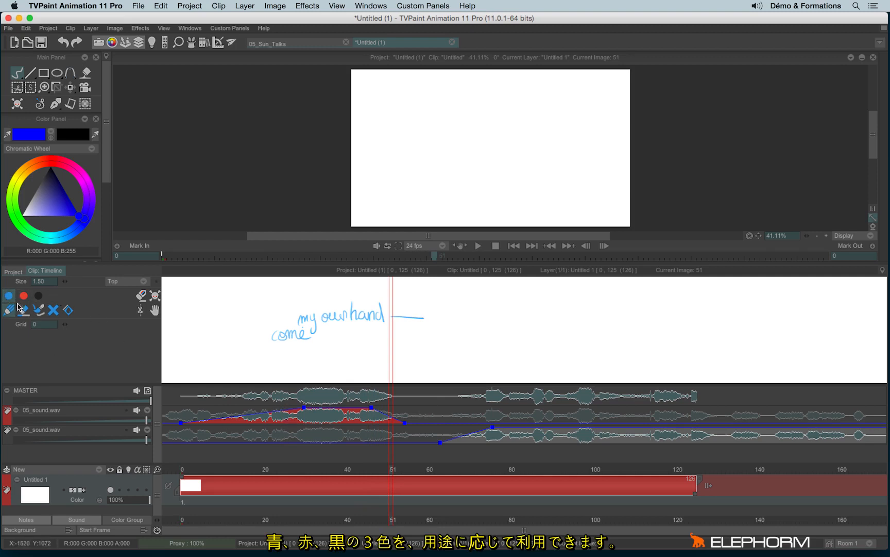
# - Switch the notes colour to red, cross out the middle word before "hand" and write "hour" above it
pyautogui.click(38, 295)
pyautogui.click(8, 296)
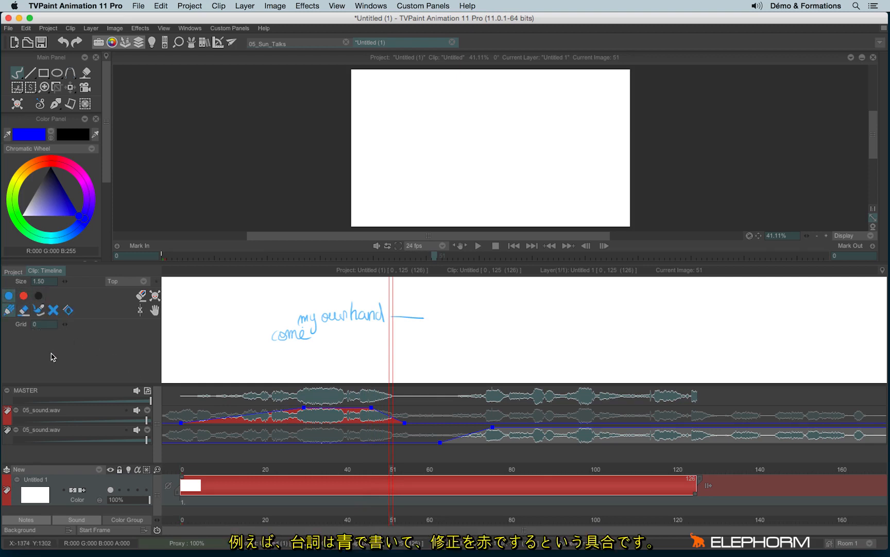
pyautogui.click(23, 295)
pyautogui.moveTo(326, 307); pyautogui.dragTo(344, 326)
pyautogui.moveTo(343, 306); pyautogui.dragTo(323, 326)
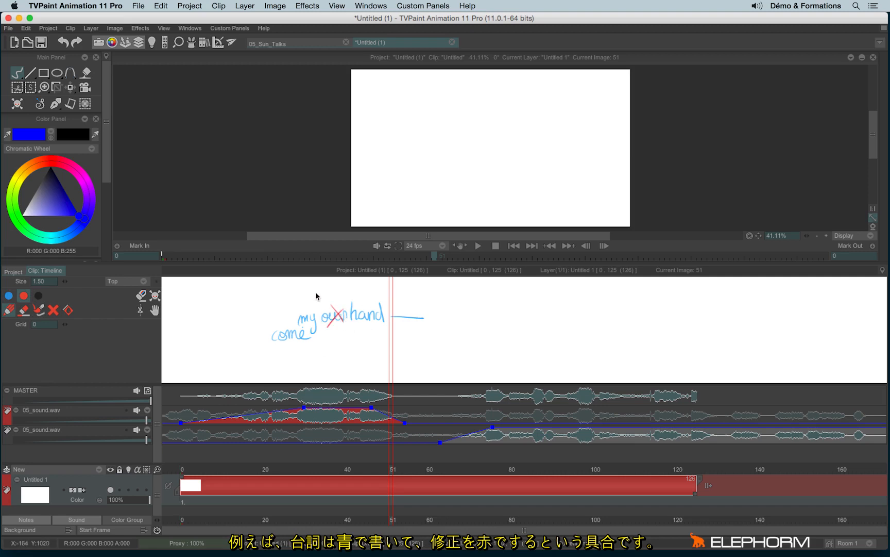
pyautogui.moveTo(317, 282)
pyautogui.mouseDown()
pyautogui.moveTo(322, 300)
pyautogui.moveTo(347, 292)
pyautogui.mouseUp()
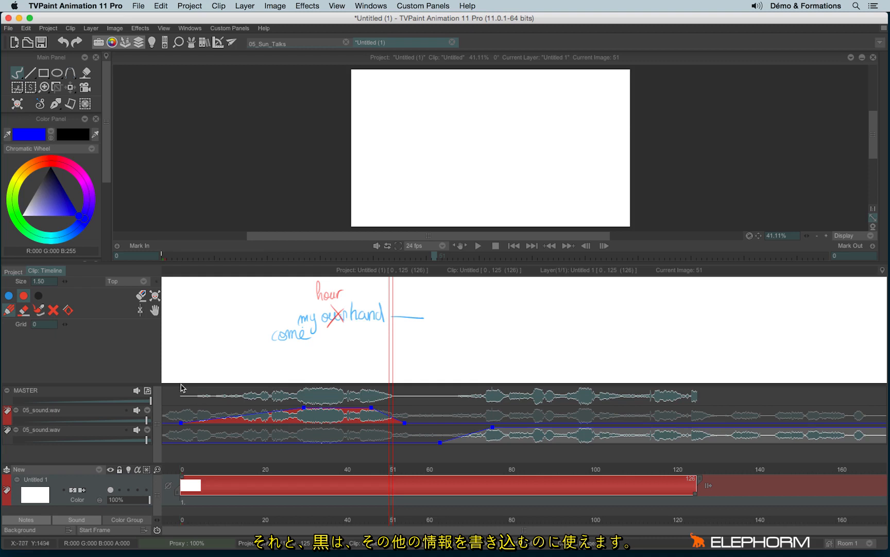
# - Draw a curved arrow in black below the dialogue and handwrite "rise his hand" along it
pyautogui.click(38, 296)
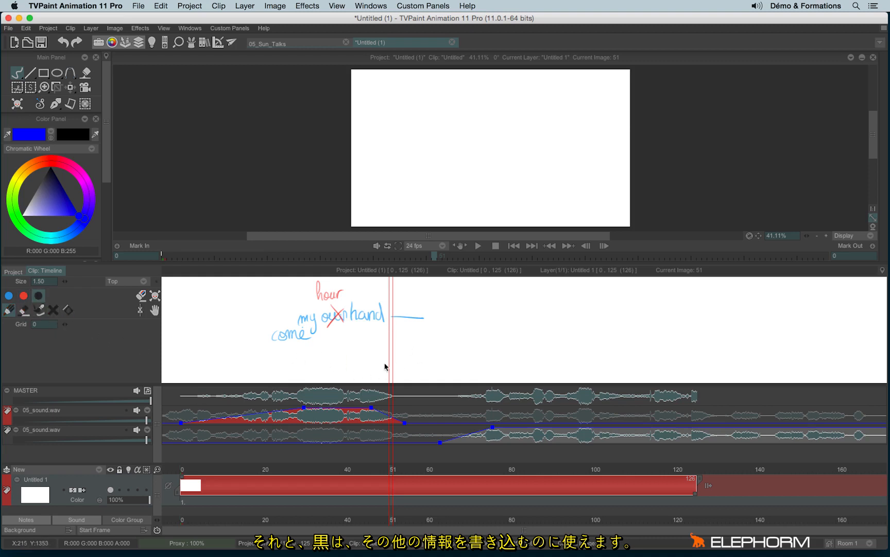
pyautogui.moveTo(282, 369); pyautogui.dragTo(407, 347)
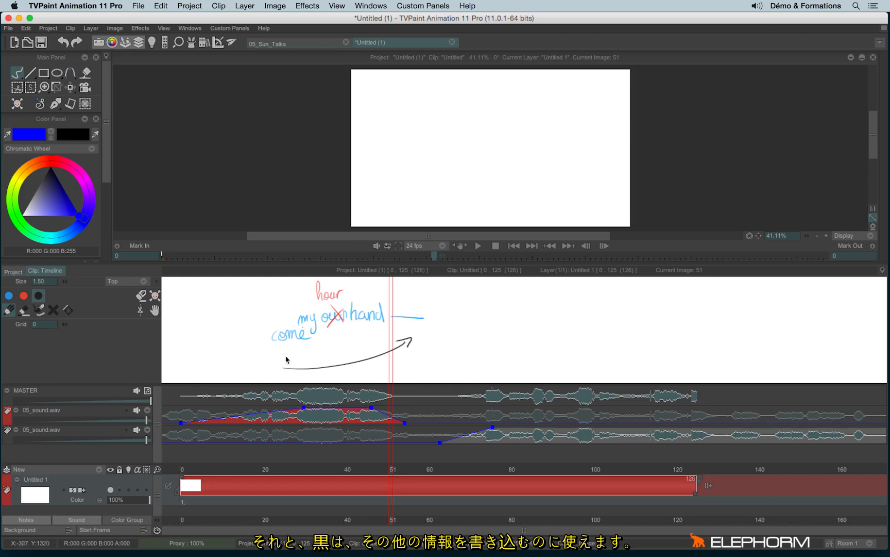
pyautogui.moveTo(295, 359)
pyautogui.mouseDown()
pyautogui.moveTo(328, 345)
pyautogui.moveTo(347, 352)
pyautogui.moveTo(370, 341)
pyautogui.moveTo(369, 326)
pyautogui.moveTo(381, 340)
pyautogui.mouseUp()
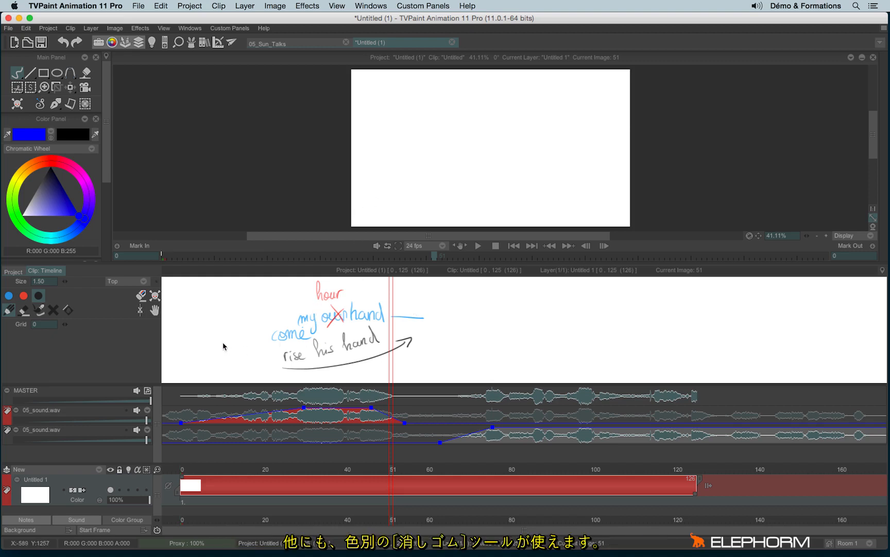
# - Try erasing the blue handwriting with the blue notes eraser, and undo the erasure
pyautogui.click(23, 295)
pyautogui.click(8, 296)
pyautogui.click(24, 312)
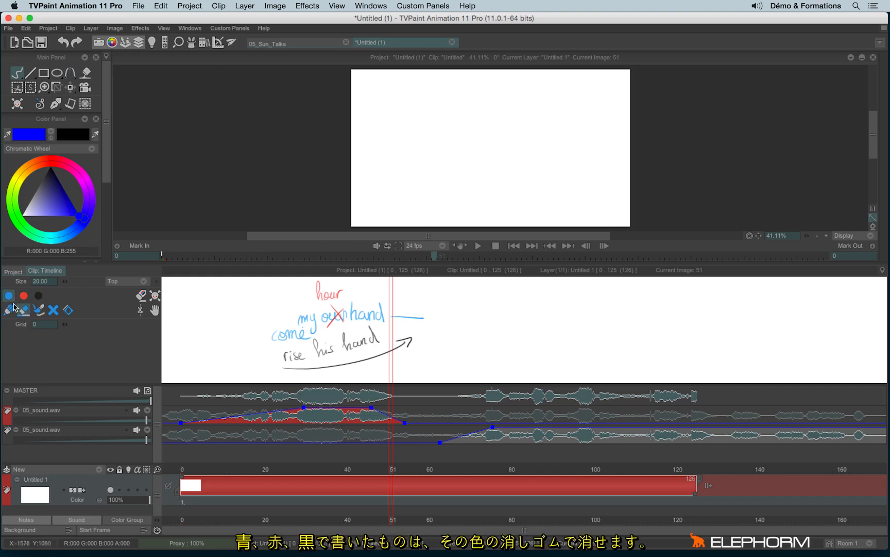
pyautogui.moveTo(291, 332)
pyautogui.mouseDown()
pyautogui.moveTo(335, 311)
pyautogui.moveTo(342, 334)
pyautogui.mouseUp()
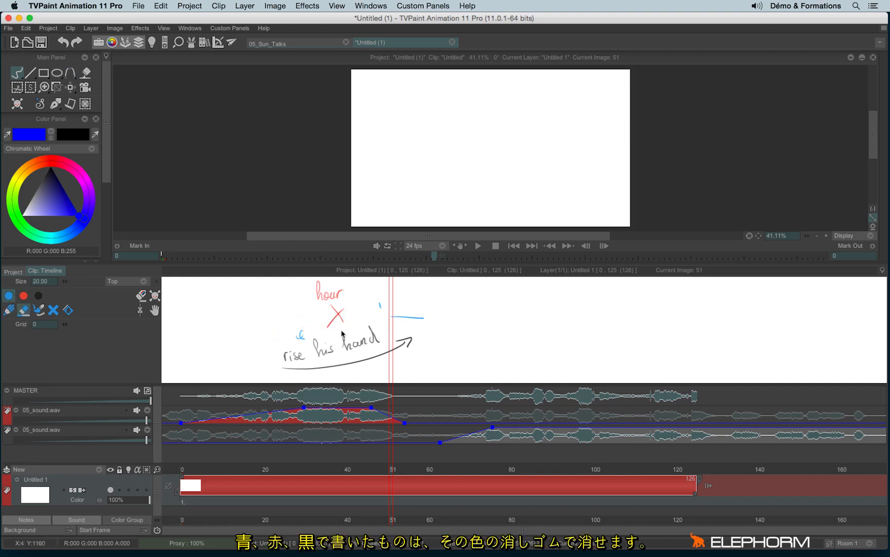
pyautogui.hotkey('ctrl', 'z')
# - Try erasing the red and the black handwriting with their own colour erasers, undoing each erasure
pyautogui.click(23, 295)
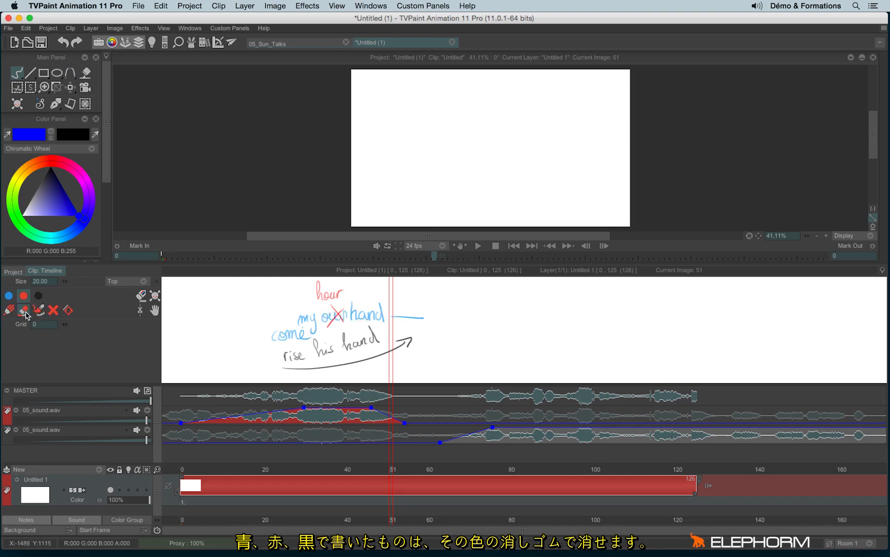
pyautogui.moveTo(318, 291)
pyautogui.mouseDown()
pyautogui.moveTo(339, 292)
pyautogui.moveTo(331, 325)
pyautogui.moveTo(344, 299)
pyautogui.mouseUp()
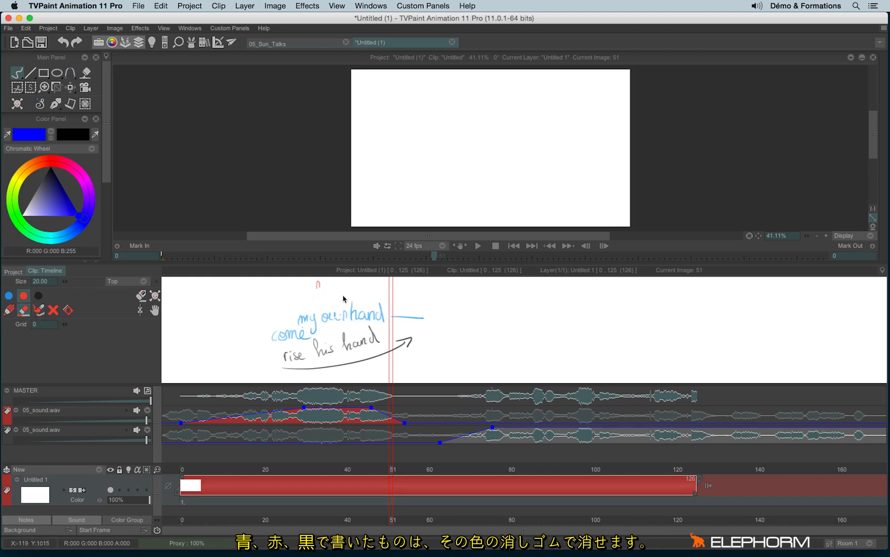
pyautogui.hotkey('ctrl', 'z')
pyautogui.click(39, 295)
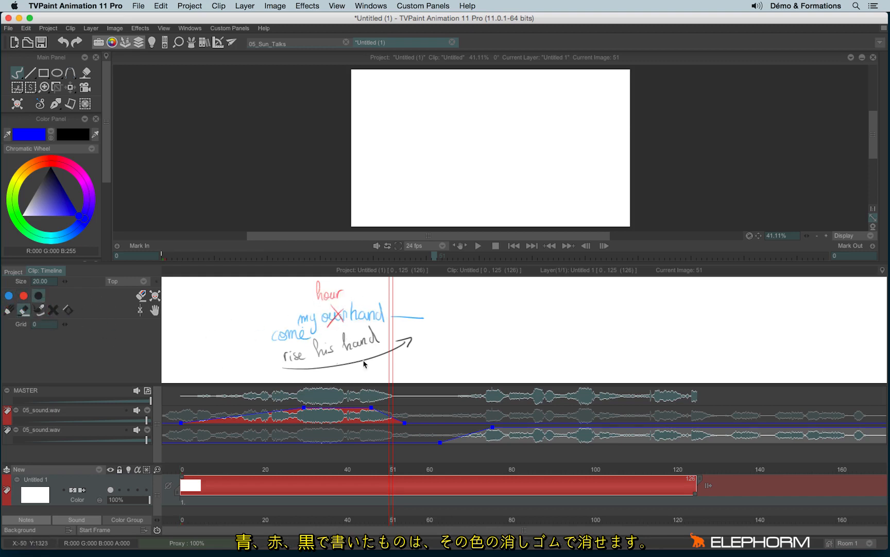
pyautogui.moveTo(360, 356)
pyautogui.mouseDown()
pyautogui.moveTo(325, 353)
pyautogui.moveTo(390, 325)
pyautogui.moveTo(424, 341)
pyautogui.moveTo(358, 364)
pyautogui.mouseUp()
pyautogui.hotkey('ctrl', 'z')
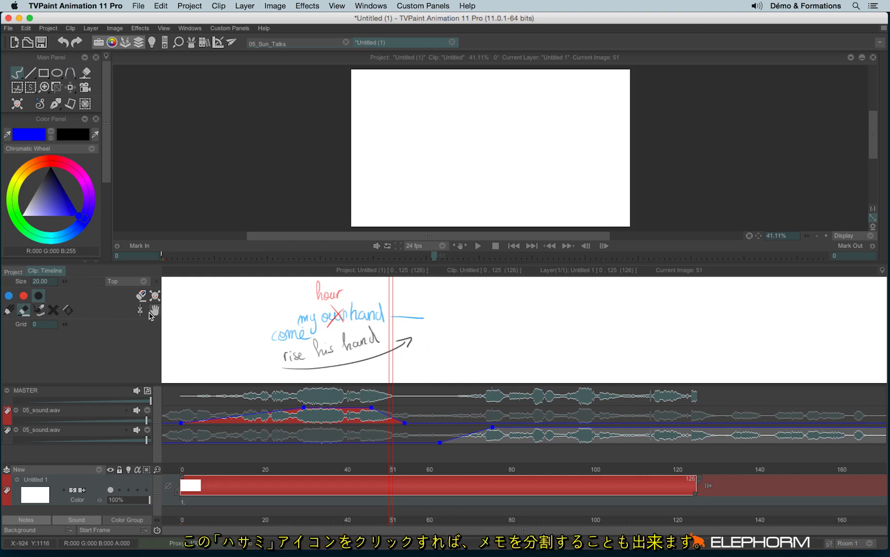
# - Use the scissors tool on the notes at about frame 41 and try adjusting the notes grid
pyautogui.click(140, 309)
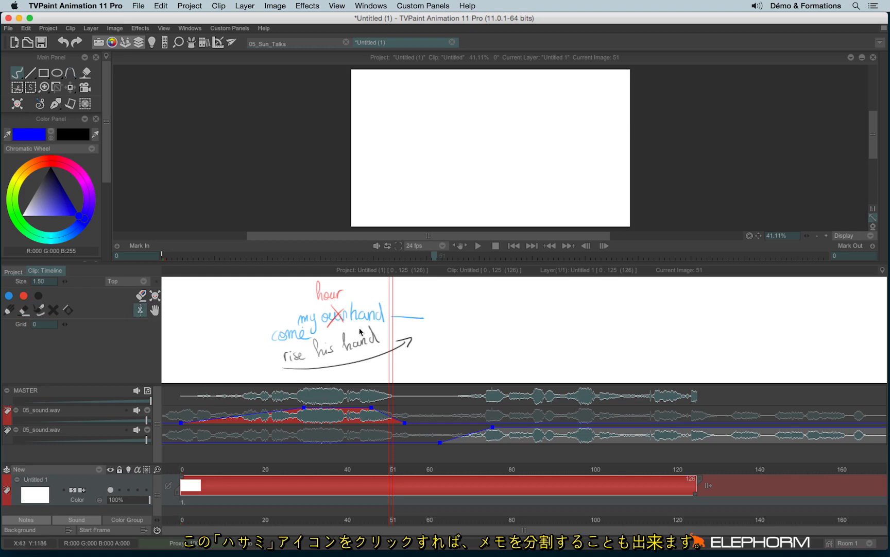
pyautogui.moveTo(352, 327)
pyautogui.mouseDown()
pyautogui.moveTo(458, 338)
pyautogui.moveTo(387, 339)
pyautogui.moveTo(507, 341)
pyautogui.moveTo(347, 345)
pyautogui.mouseUp()
pyautogui.moveTo(64, 323); pyautogui.dragTo(61, 324)
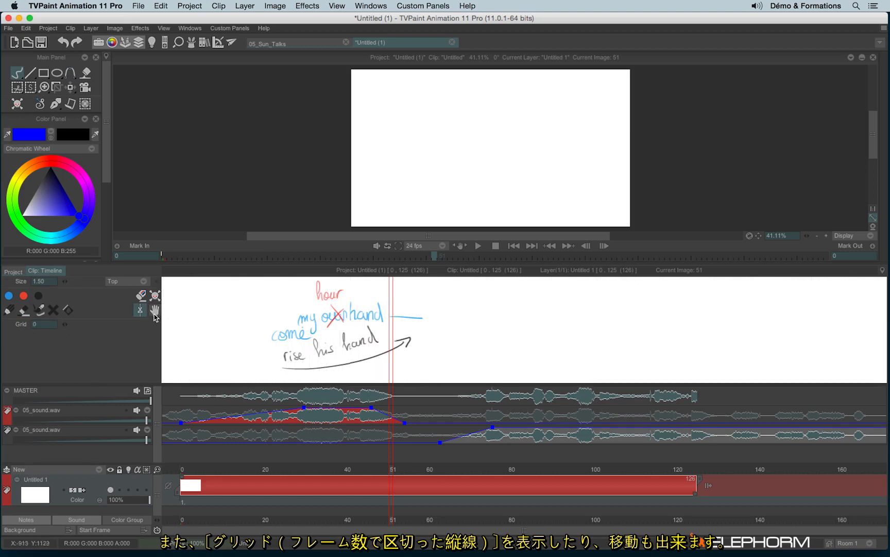
# - Try moving the notes with the hand tool and clearing all of them, and undo the clearing
pyautogui.click(155, 310)
pyautogui.moveTo(312, 349); pyautogui.dragTo(349, 349)
pyautogui.click(155, 295)
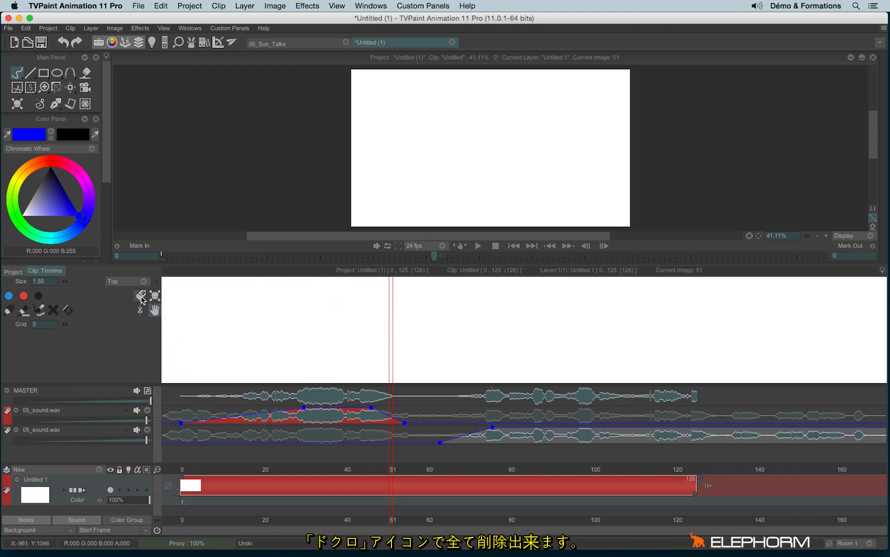
pyautogui.press('super+z')
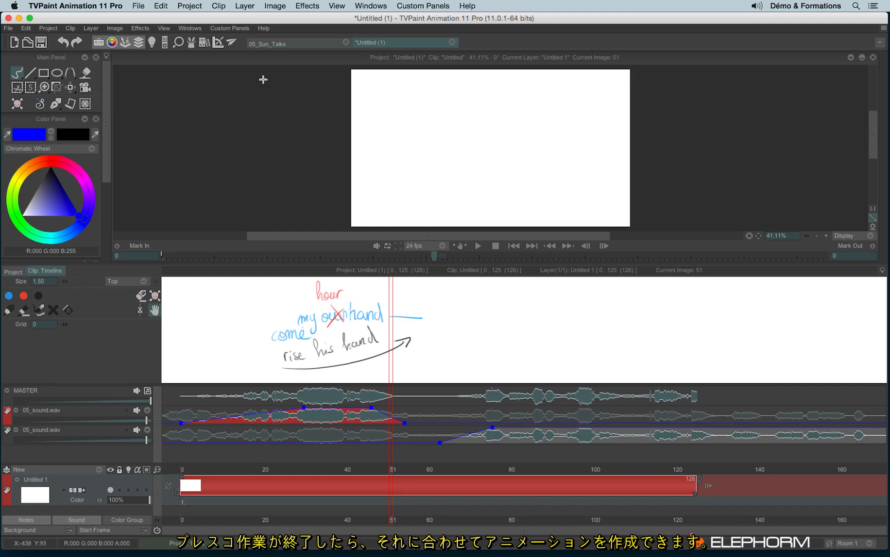
# - Switch to the 05_Sun_Talks project and play its animation with the timeline hidden
pyautogui.click(264, 45)
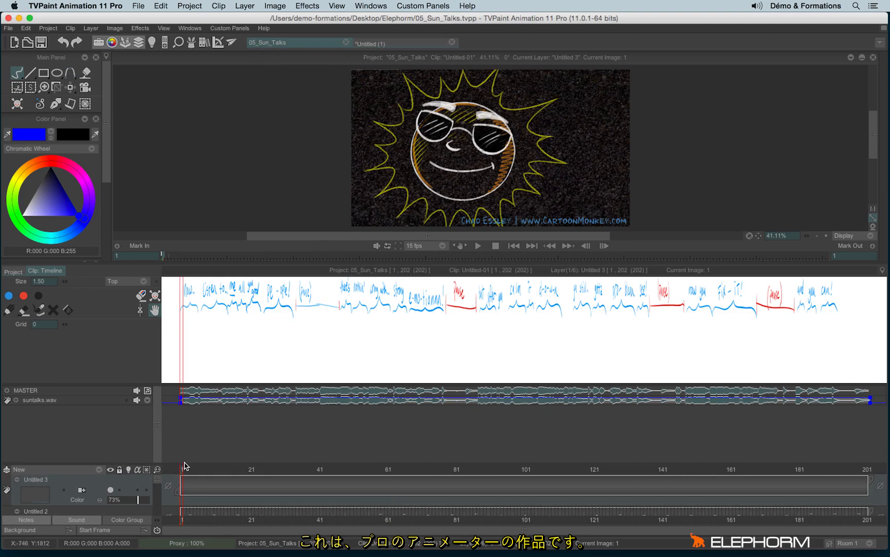
pyautogui.click(157, 470)
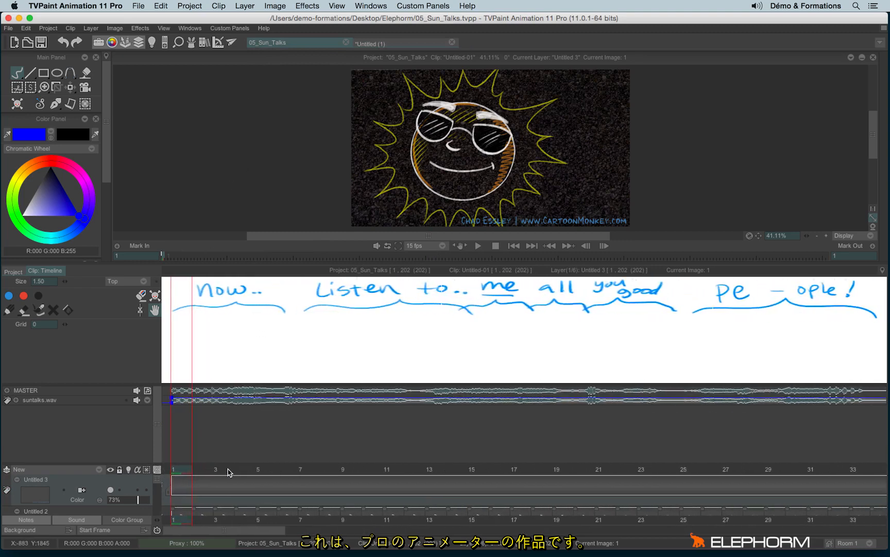
pyautogui.click(139, 43)
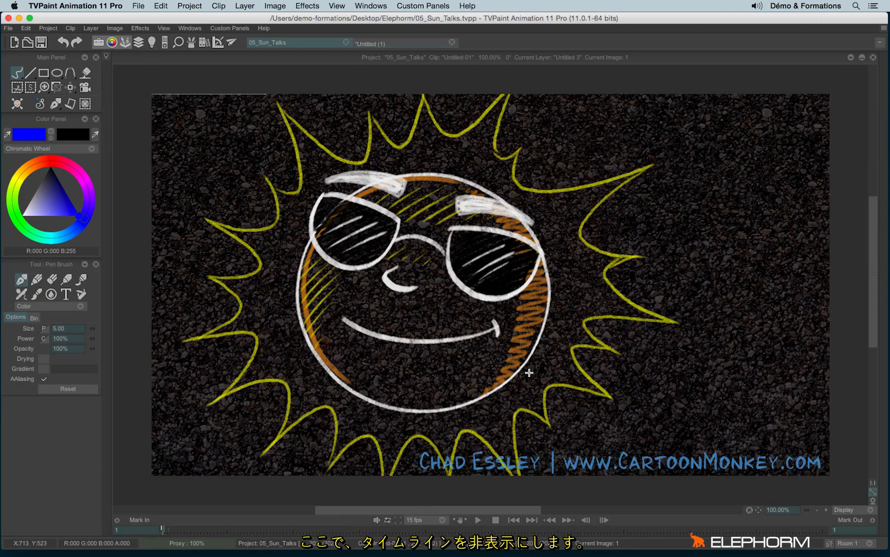
pyautogui.click(478, 520)
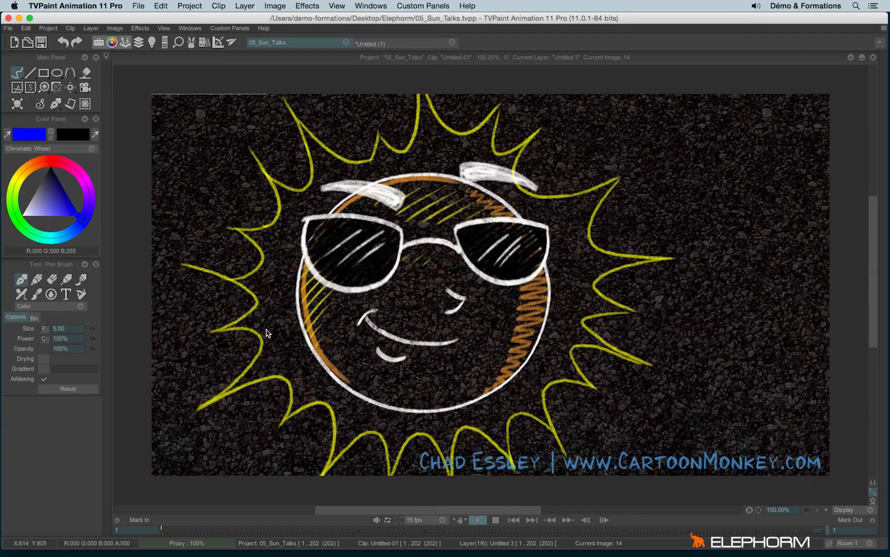
# - Restore the timeline at its beginning and examine the project's layers with the sound and notes temporarily hidden
pyautogui.click(139, 43)
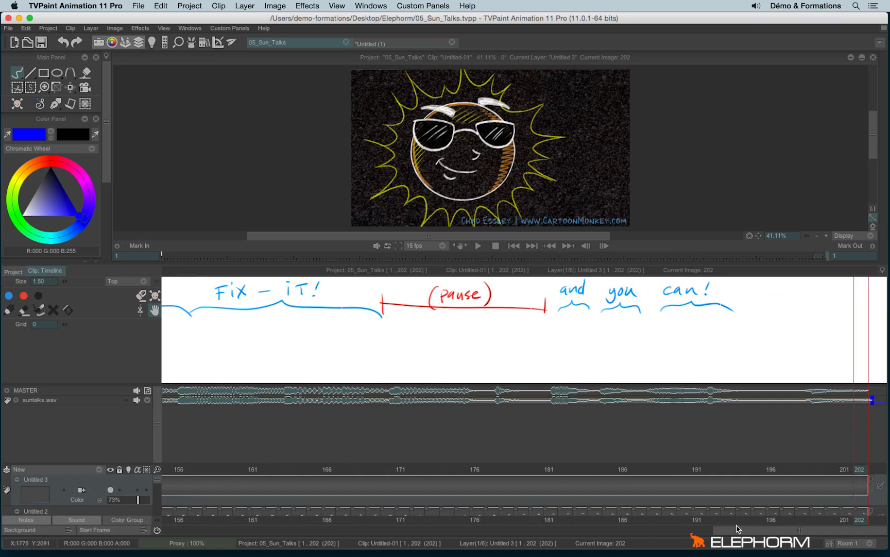
pyautogui.moveTo(735, 530); pyautogui.dragTo(158, 509)
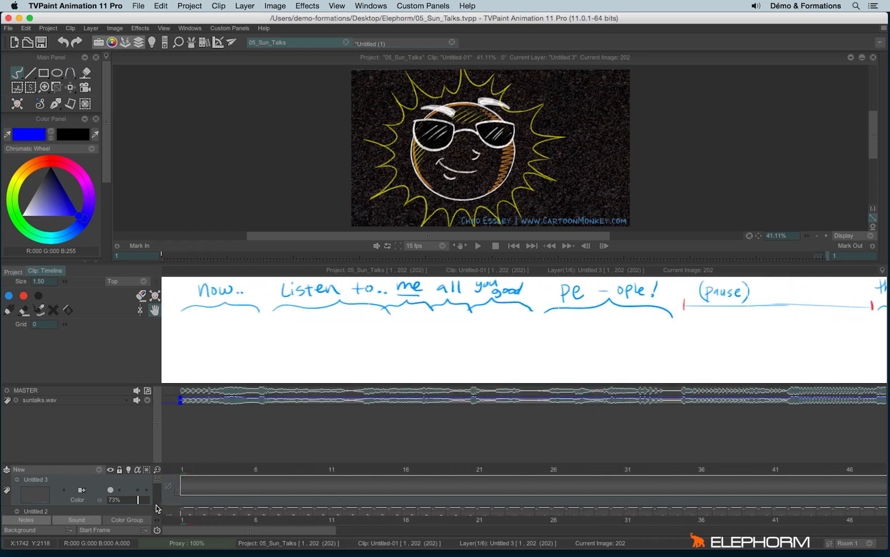
pyautogui.click(74, 519)
pyautogui.click(35, 521)
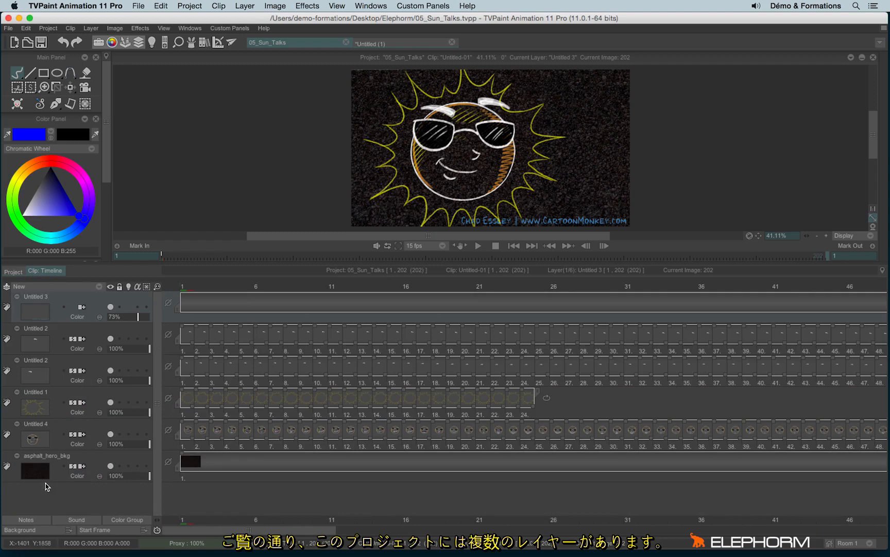
pyautogui.click(29, 520)
pyautogui.click(76, 519)
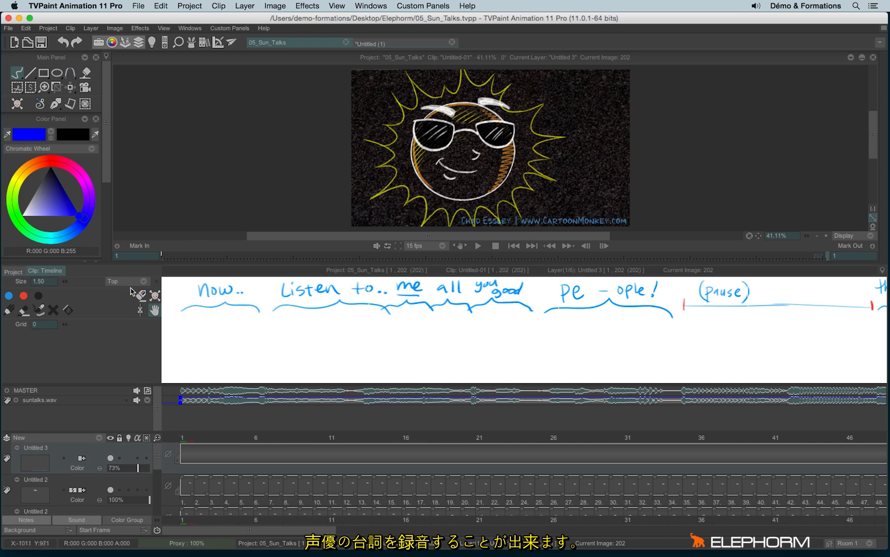
# - Set the timeline notes to display during preview at full size
pyautogui.click(114, 283)
pyautogui.click(96, 291)
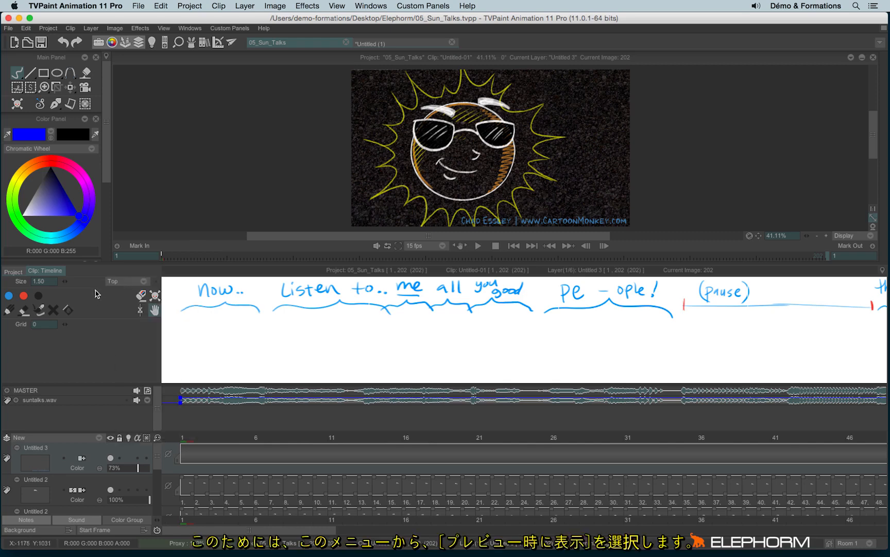
pyautogui.click(125, 282)
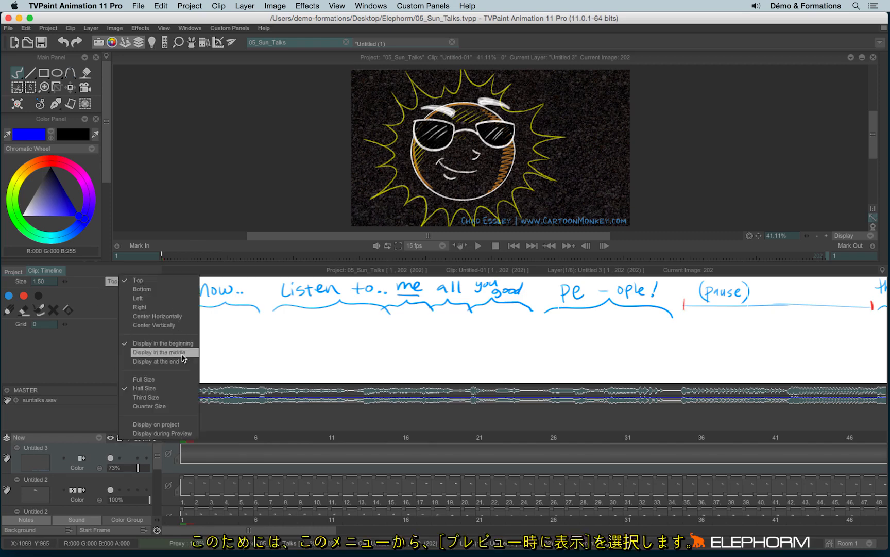
pyautogui.click(195, 434)
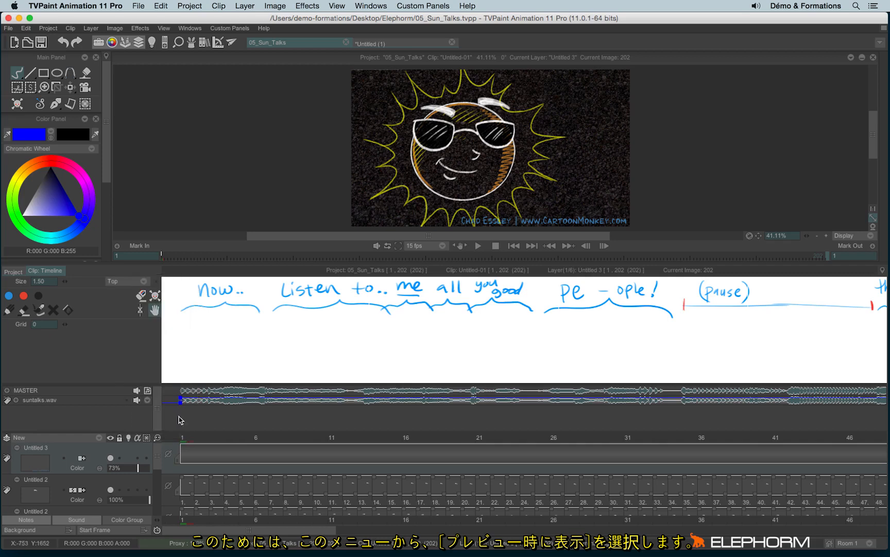
pyautogui.click(117, 281)
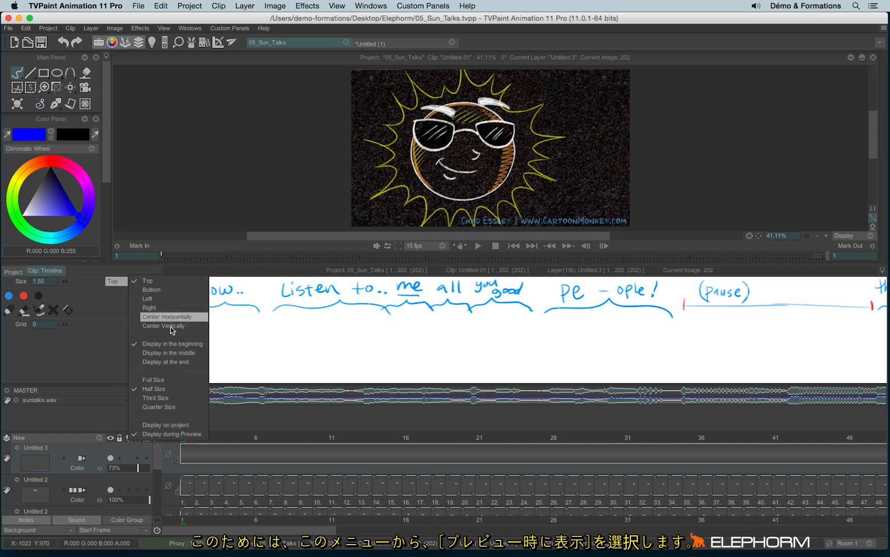
pyautogui.click(174, 380)
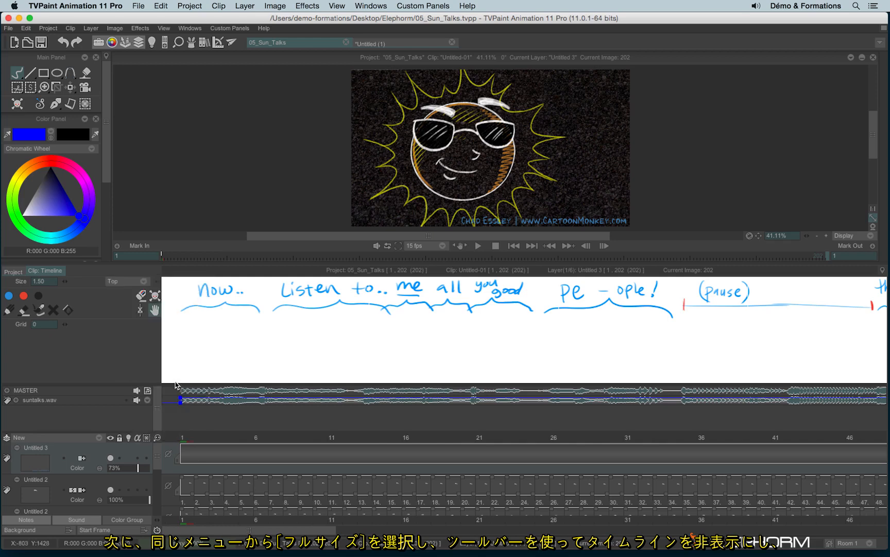
# - Hide the timeline, mute the system audio and preview the animation with the notes overlaid, stopping partway through
pyautogui.click(125, 42)
pyautogui.press('XF86AudioMute')
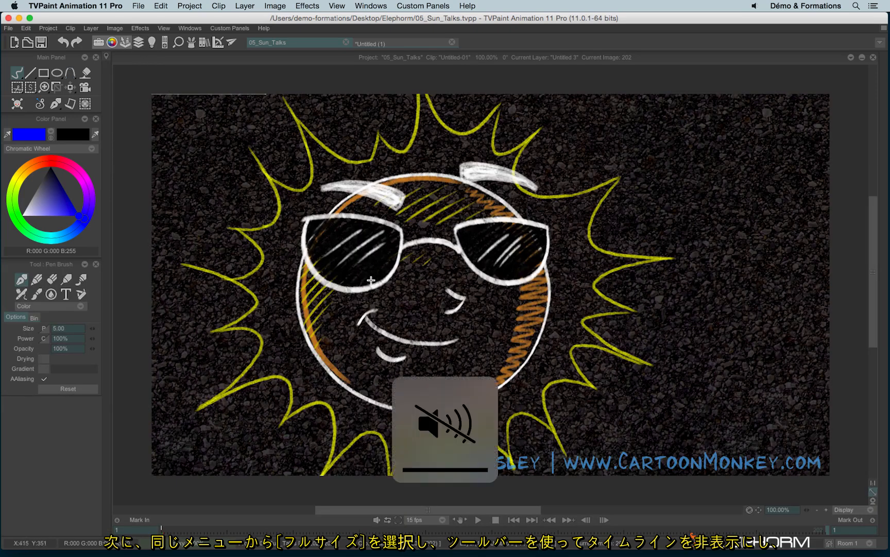
pyautogui.click(479, 521)
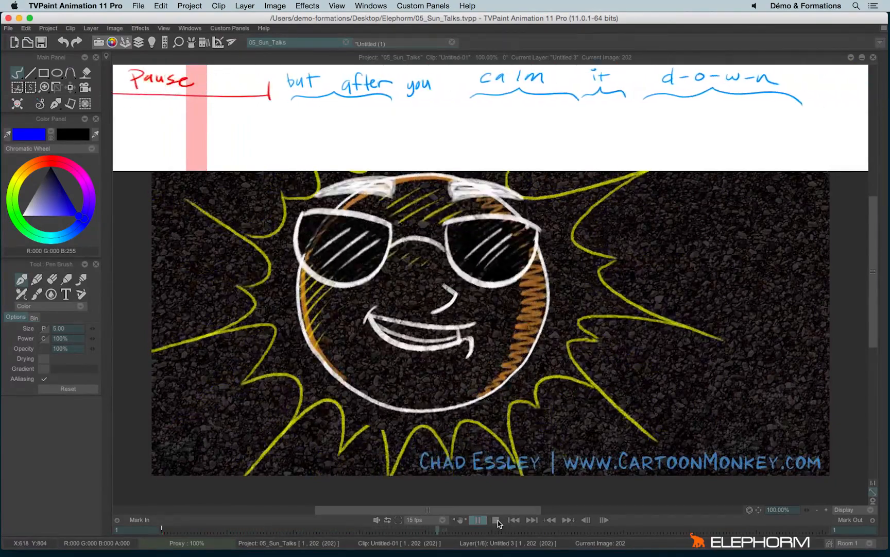
pyautogui.click(496, 520)
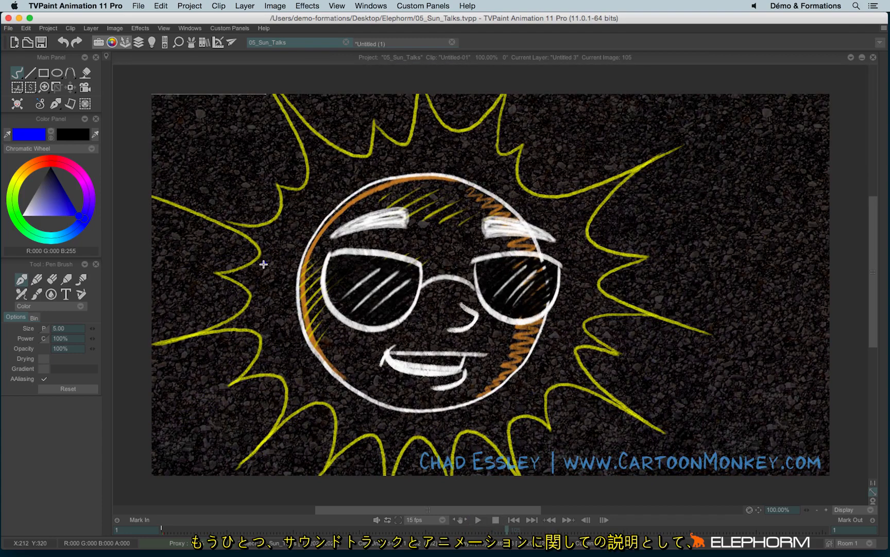
# - Return to the Untitled (1) project and show its timeline at reduced height, without the notes and sound tracks
pyautogui.click(368, 43)
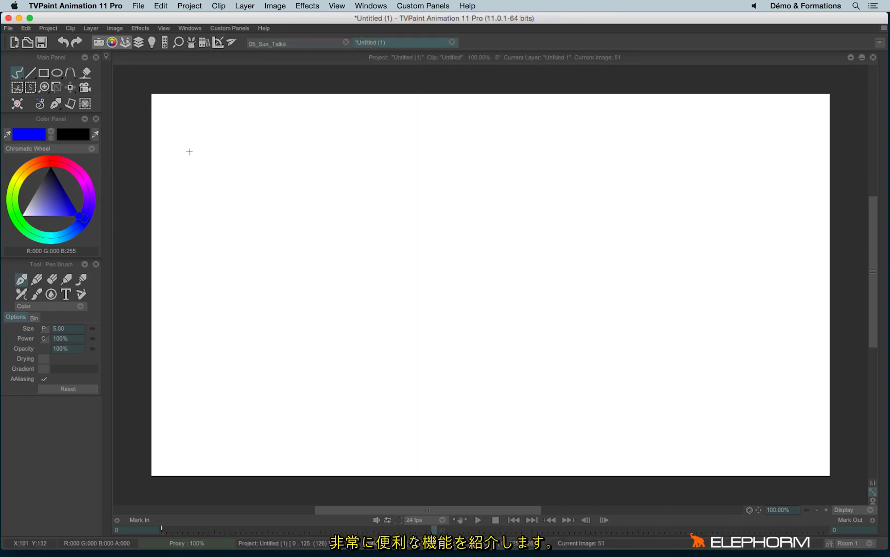
pyautogui.click(125, 42)
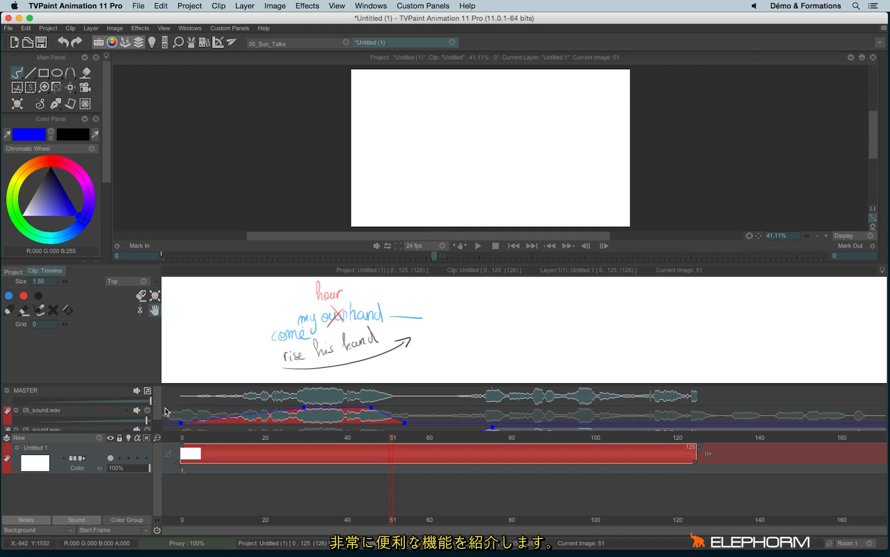
pyautogui.click(76, 520)
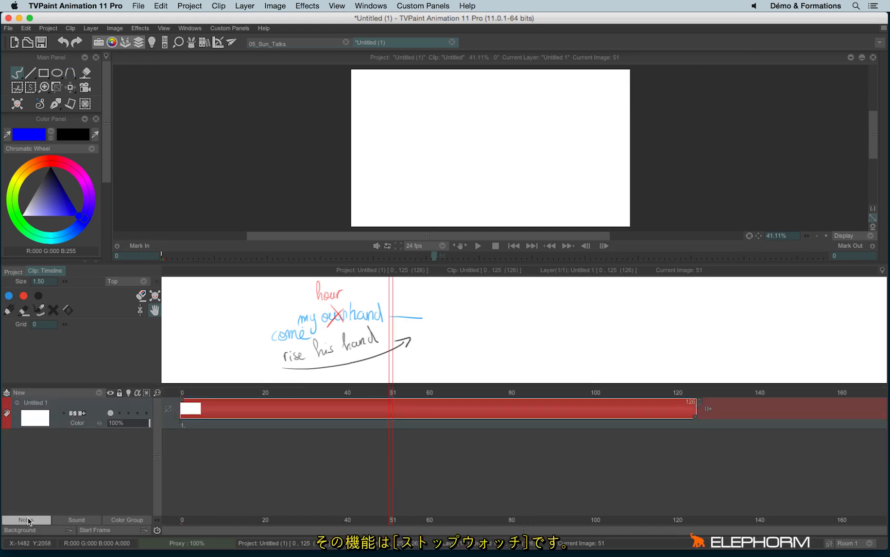
pyautogui.click(26, 519)
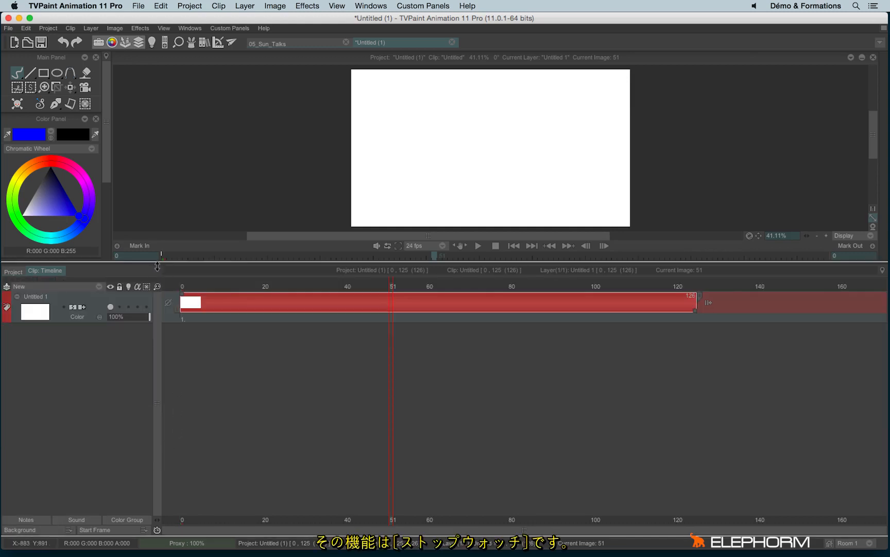
pyautogui.moveTo(159, 264); pyautogui.dragTo(159, 348)
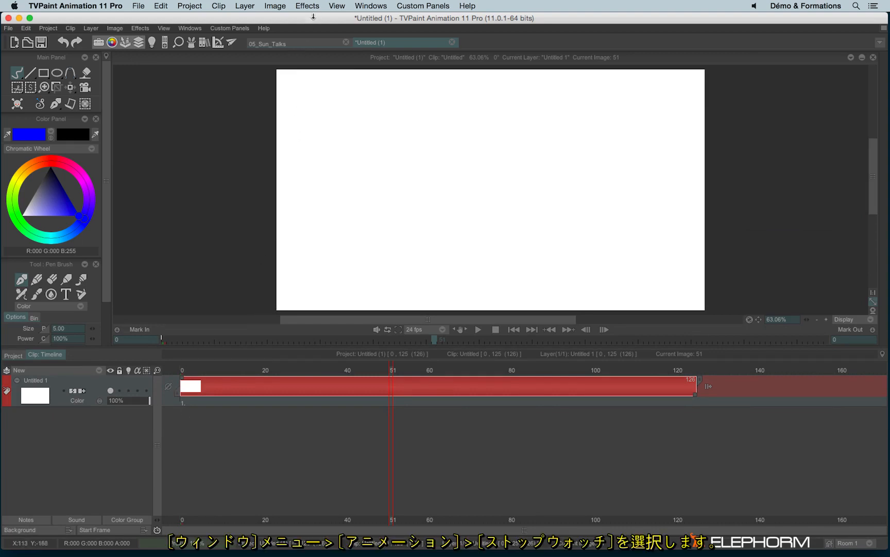
# - Open the Stopwatch panel and place it beside the main tool panel
pyautogui.click(188, 29)
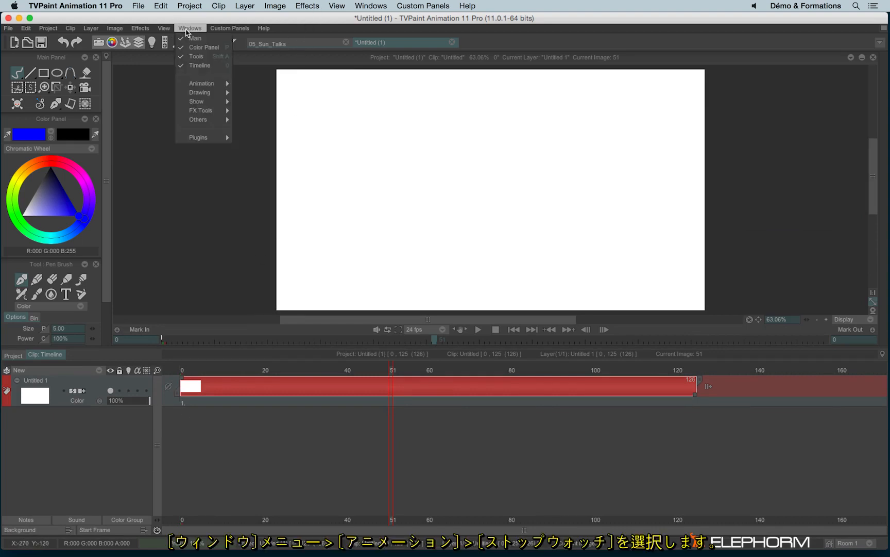
pyautogui.moveTo(201, 83)
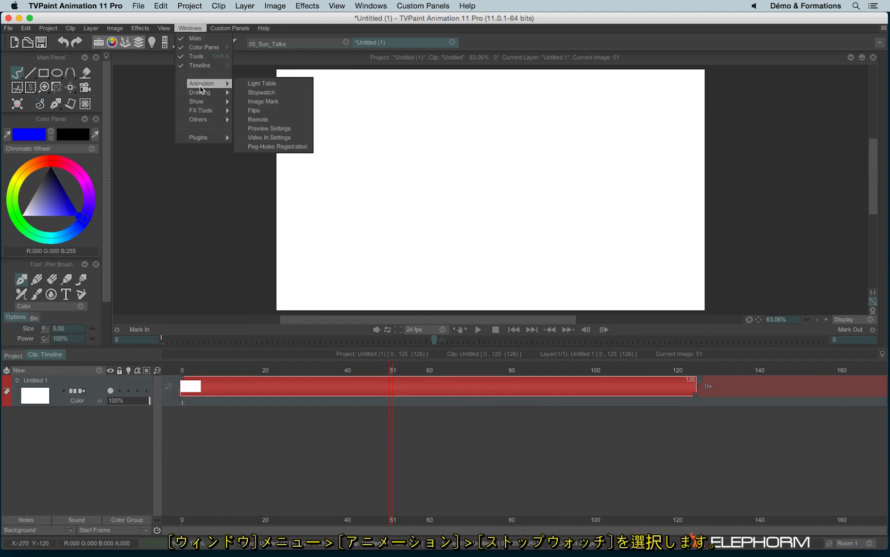
pyautogui.click(297, 92)
pyautogui.moveTo(135, 80); pyautogui.dragTo(164, 57)
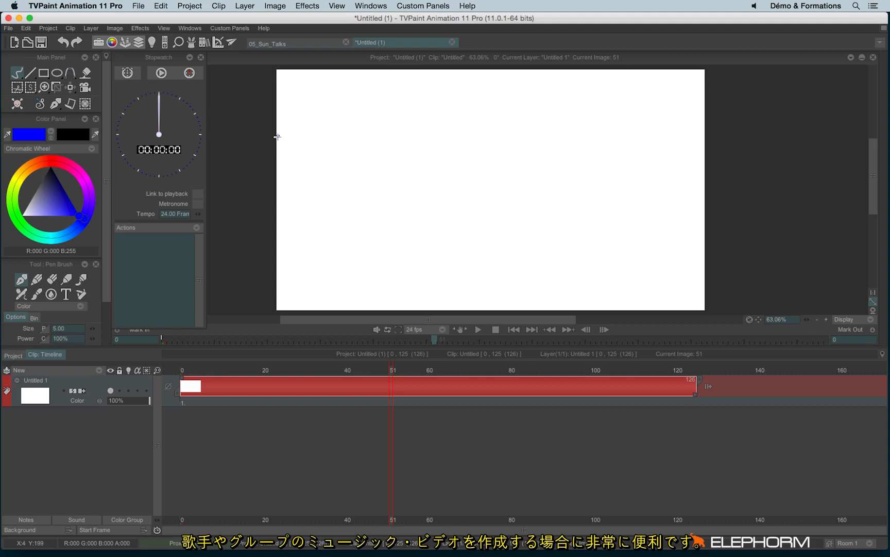
# - Start the stopwatch, record a rhythm of nine time marks, and pause it
pyautogui.click(160, 74)
pyautogui.click(129, 74)
pyautogui.click(128, 73)
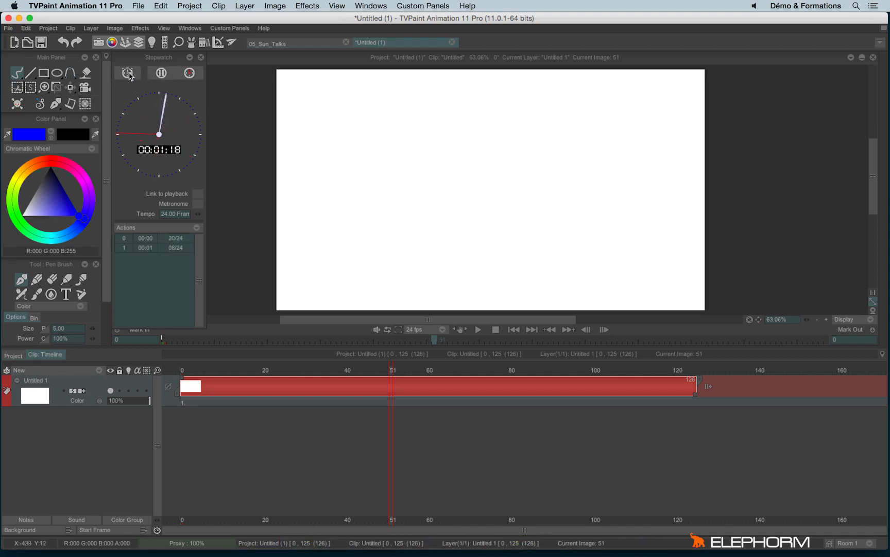
pyautogui.click(128, 74)
pyautogui.click(128, 74)
pyautogui.click(128, 74)
pyautogui.click(129, 74)
pyautogui.click(128, 74)
pyautogui.click(128, 74)
pyautogui.click(128, 74)
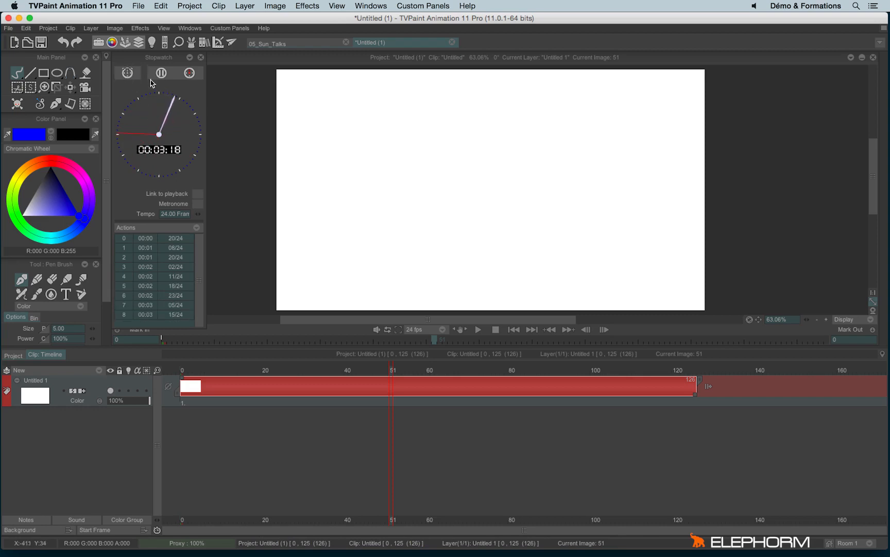
pyautogui.click(163, 73)
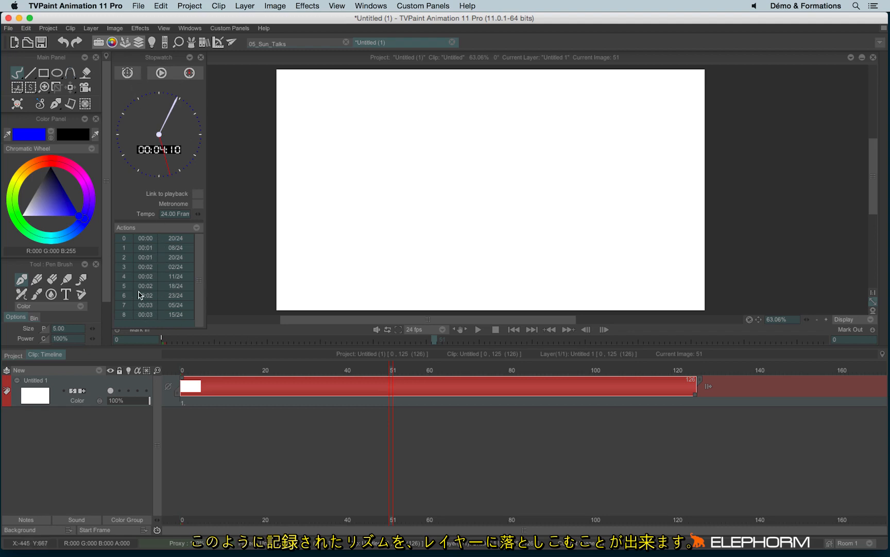
# - Create a new layer from the recorded stopwatch times and scrub through its instances to frame 49
pyautogui.rightClick(149, 230)
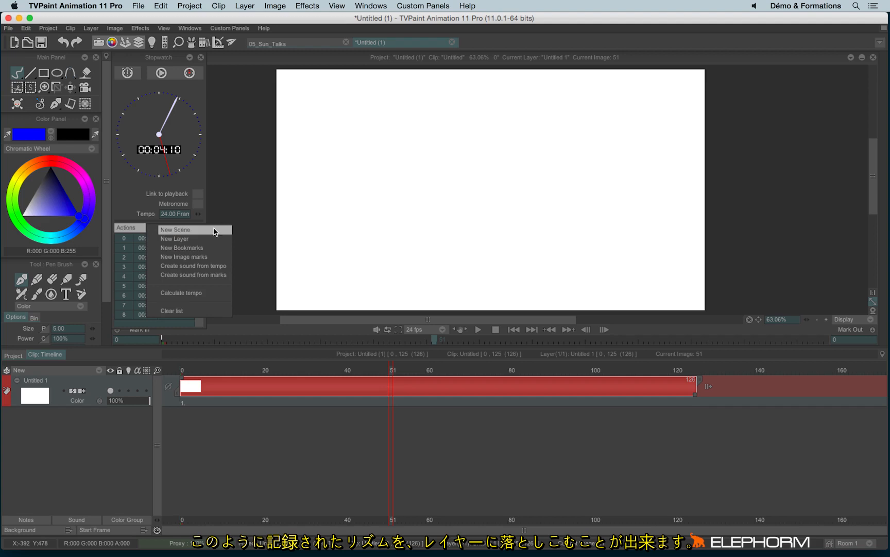
pyautogui.click(212, 240)
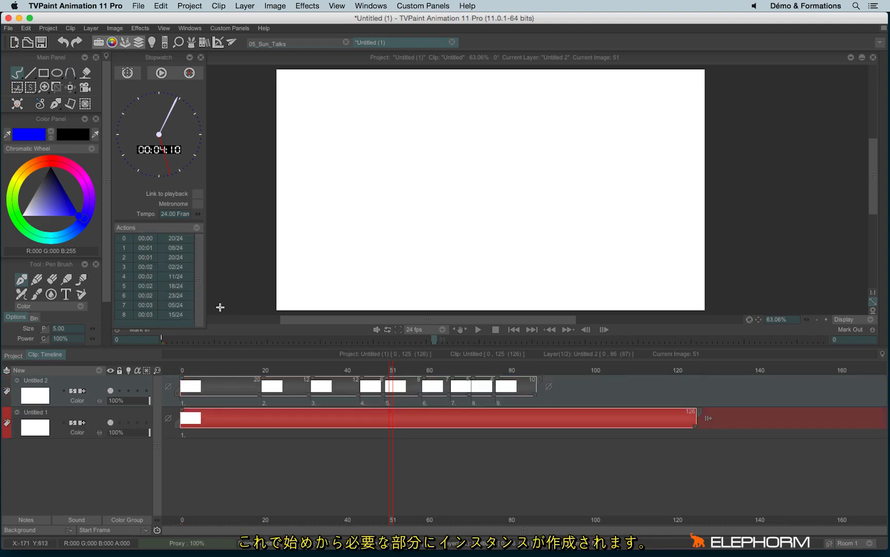
pyautogui.press('Home')
pyautogui.moveTo(262, 374); pyautogui.dragTo(384, 373)
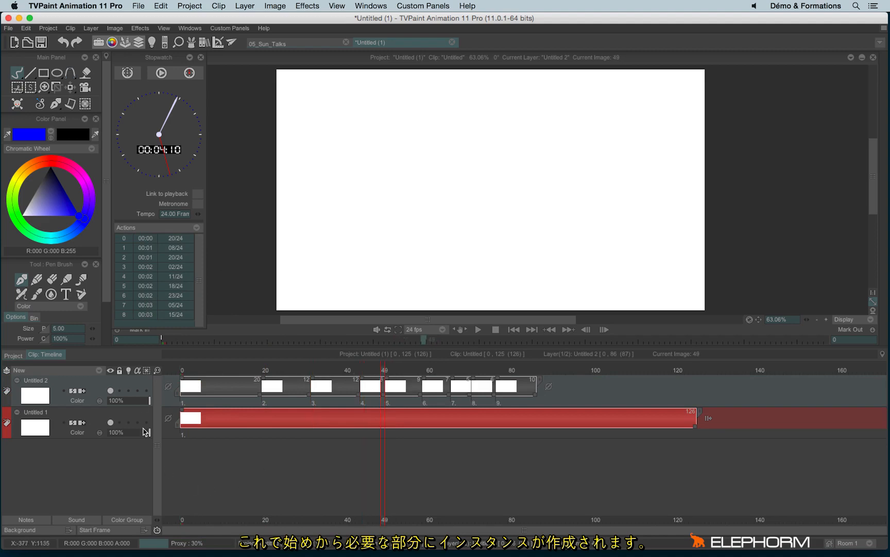
# - Add image marks to the new layer and bookmarks to the timeline from the recorded stopwatch times
pyautogui.click(124, 229)
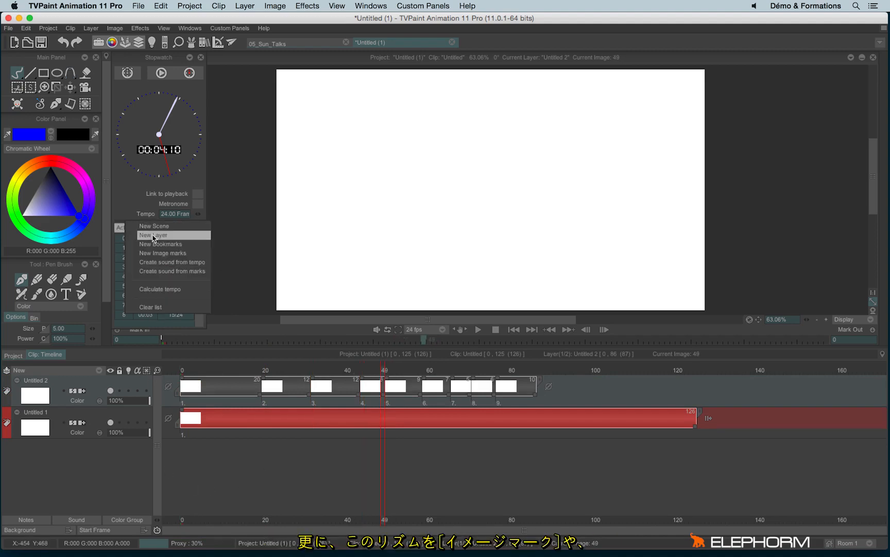
pyautogui.click(196, 253)
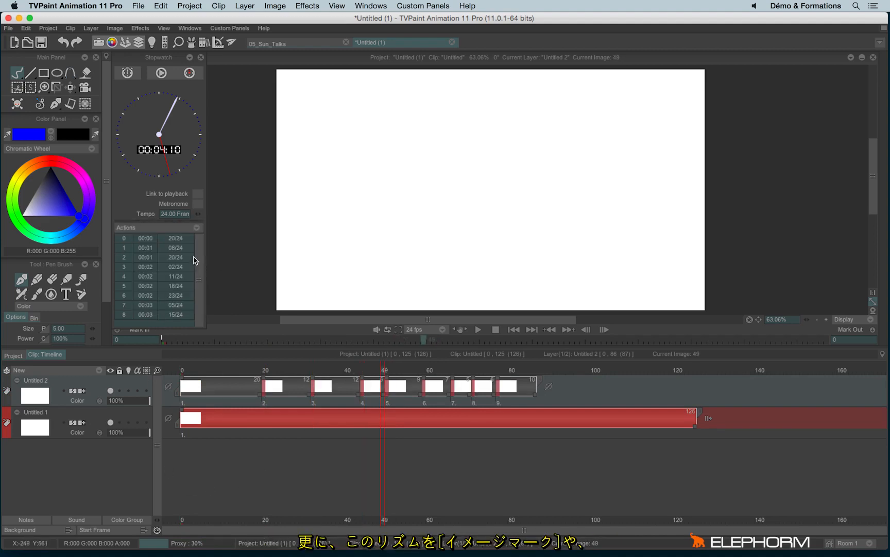
pyautogui.click(146, 233)
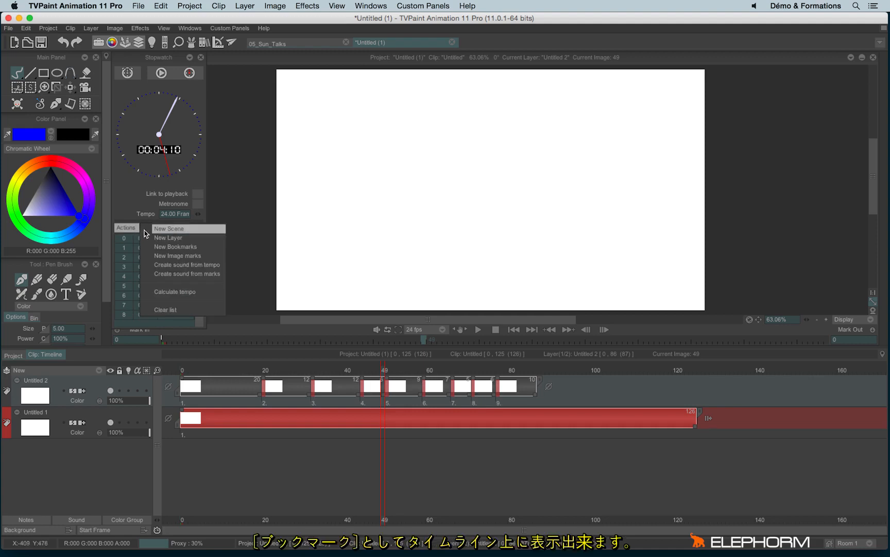
pyautogui.click(201, 247)
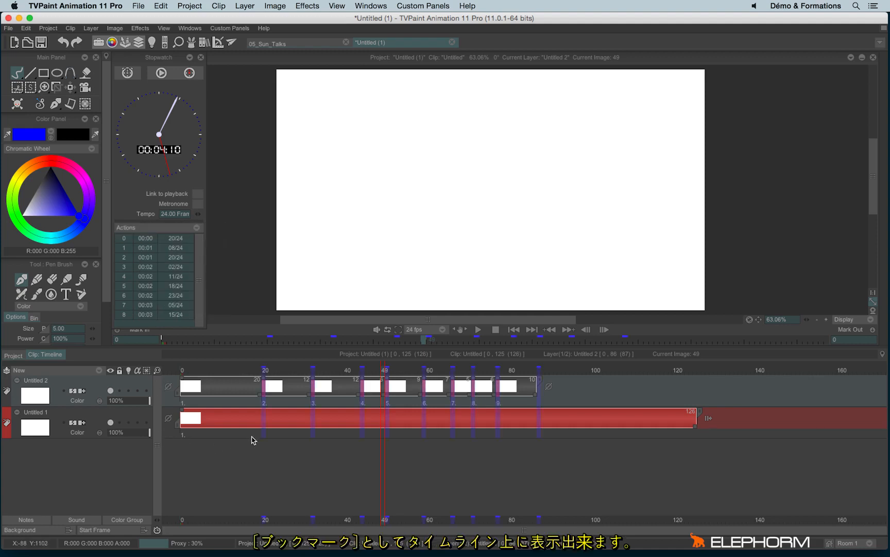